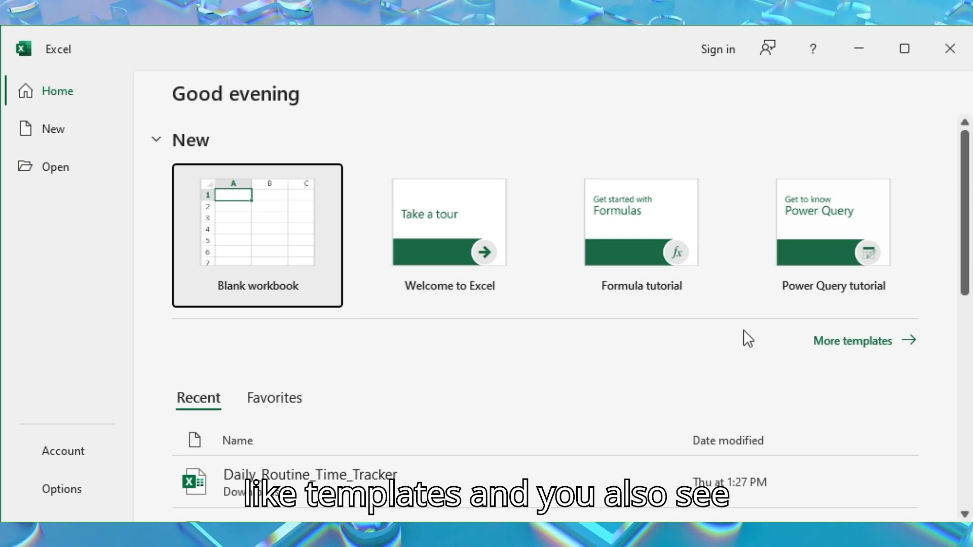
Look over the recent files on the start screen and create a blank workbook
scroll(545, 315, "down", 7)
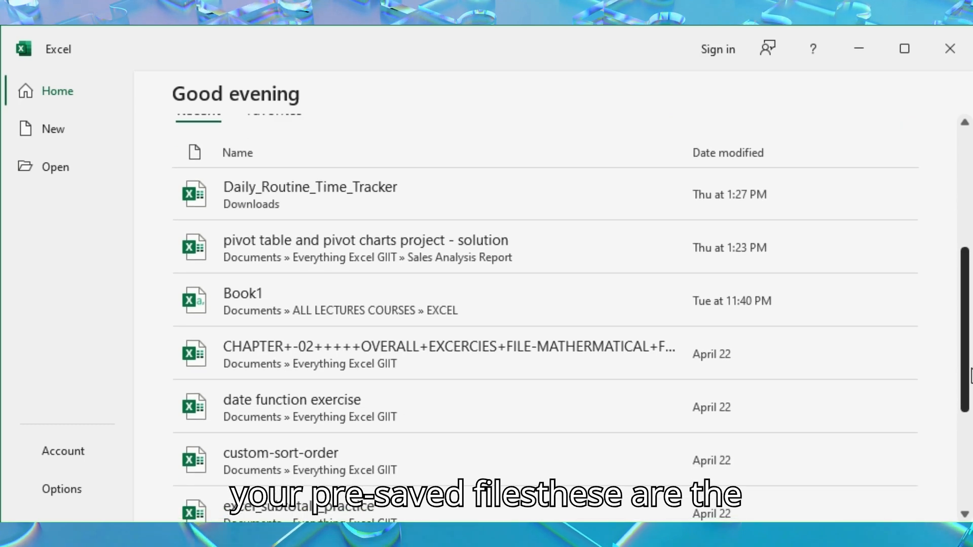
scroll(439, 242, "up", 7)
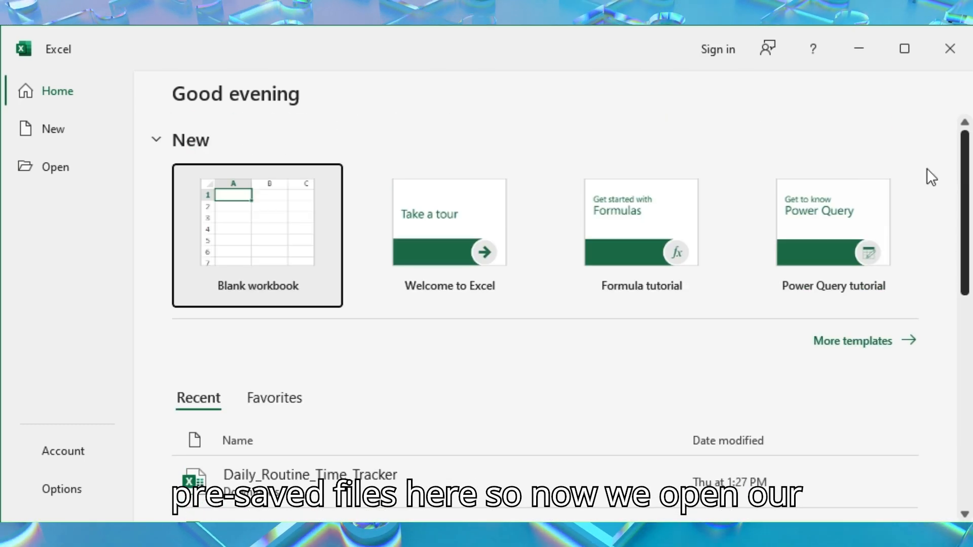
left_click(243, 223)
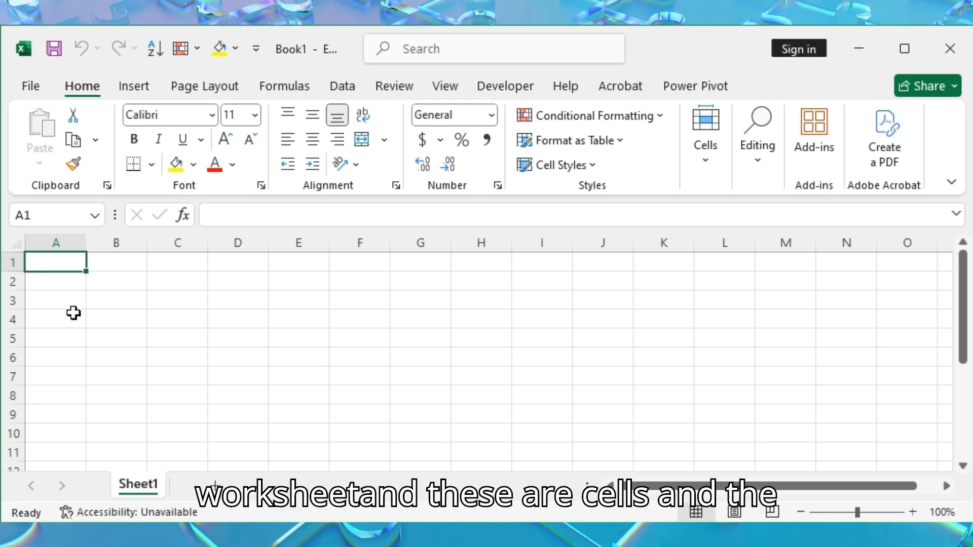
left_click(67, 283)
left_click(104, 282)
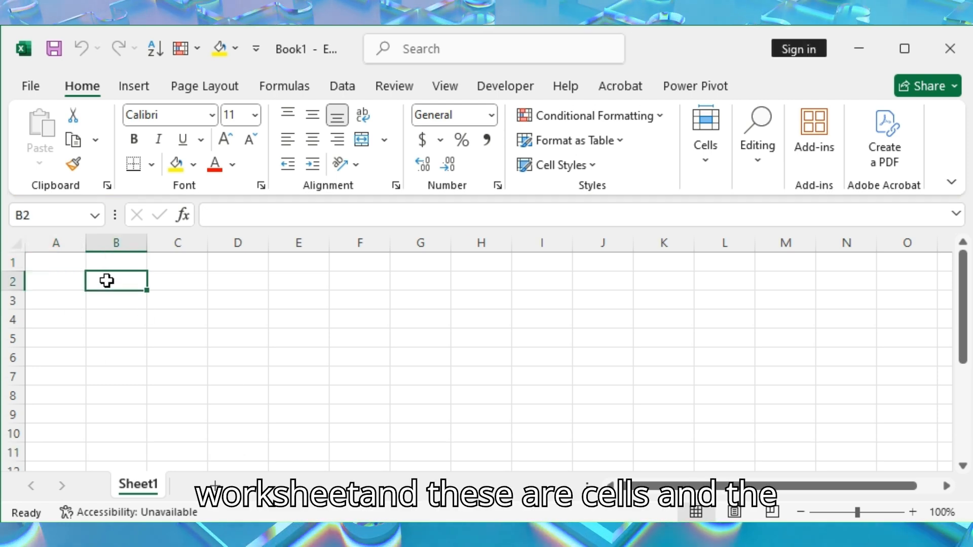
left_click(58, 313)
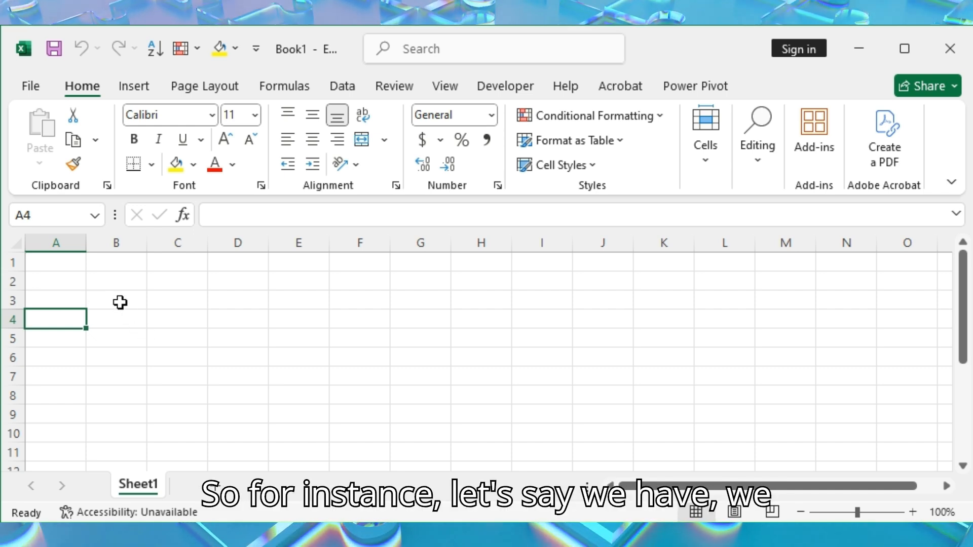
left_click(119, 302)
left_click(68, 303)
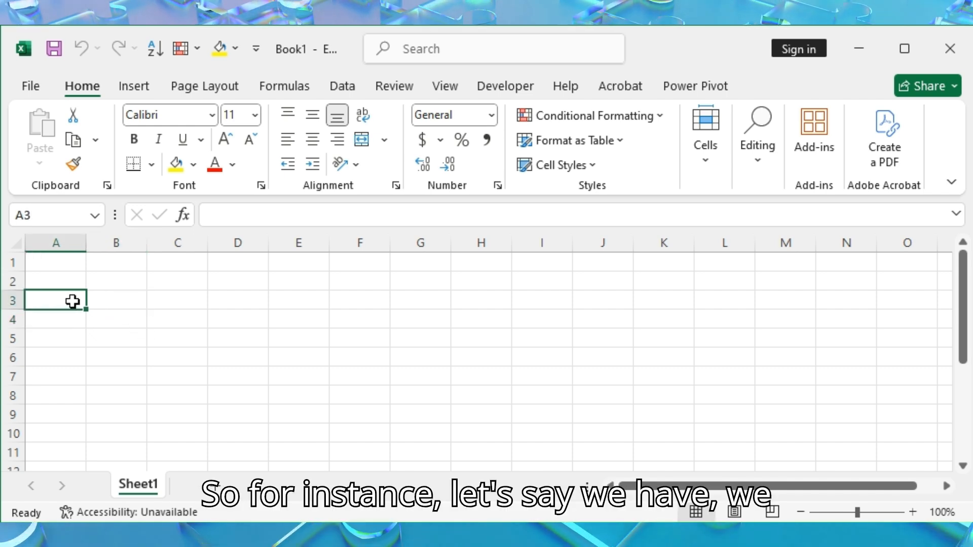
double_click(70, 300)
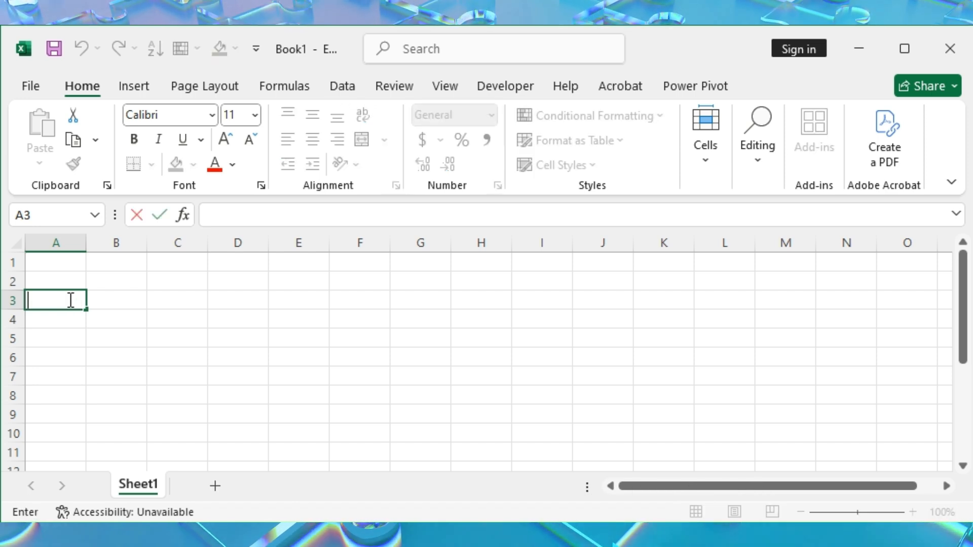
left_click(113, 298)
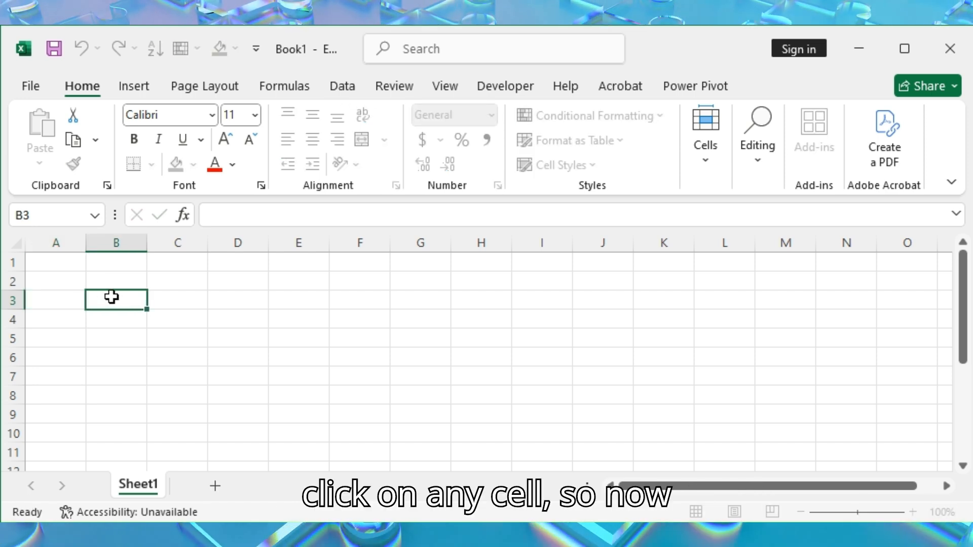
left_click(55, 293)
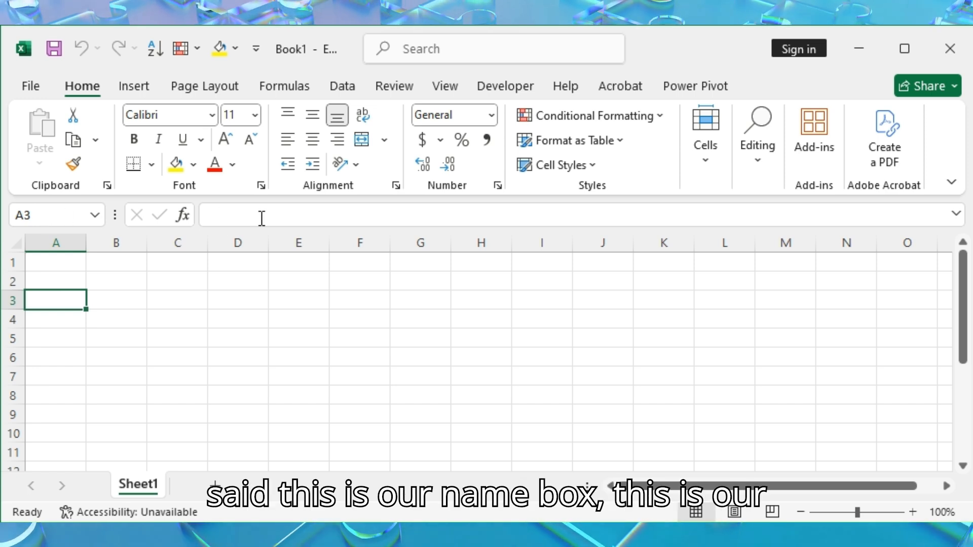
left_click(49, 263)
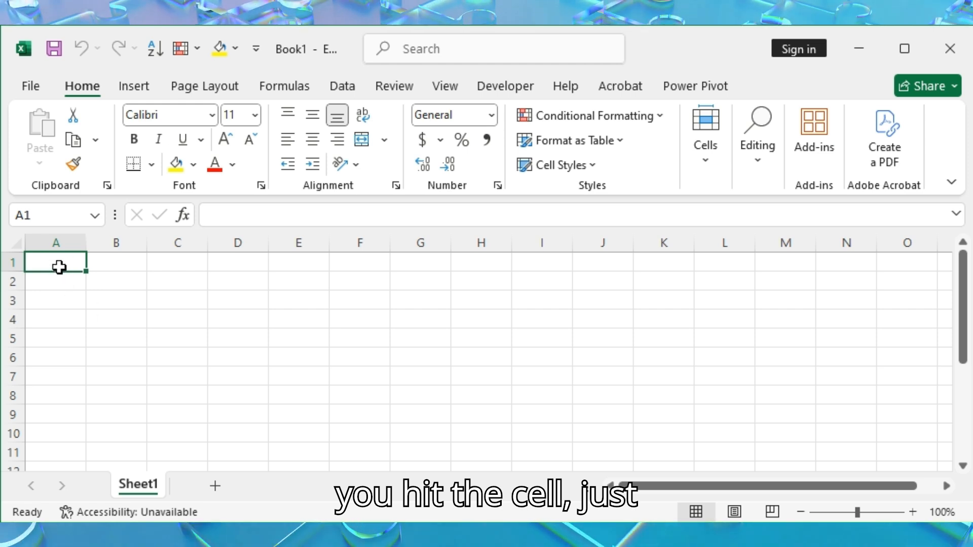
left_click(105, 265)
Enter the column headers "Sales person" in A1 and "Quantity" in B1
left_click(65, 262)
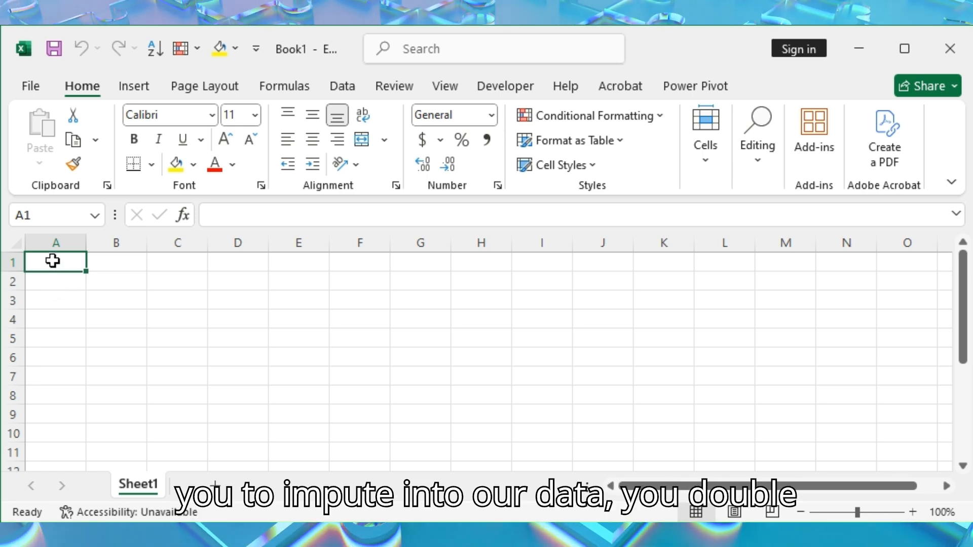
double_click(52, 261)
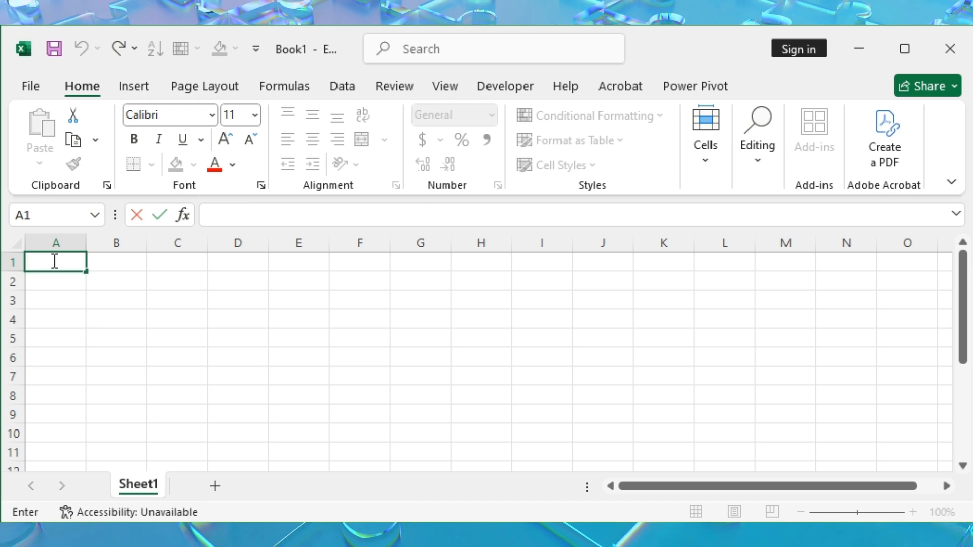
type("Sales")
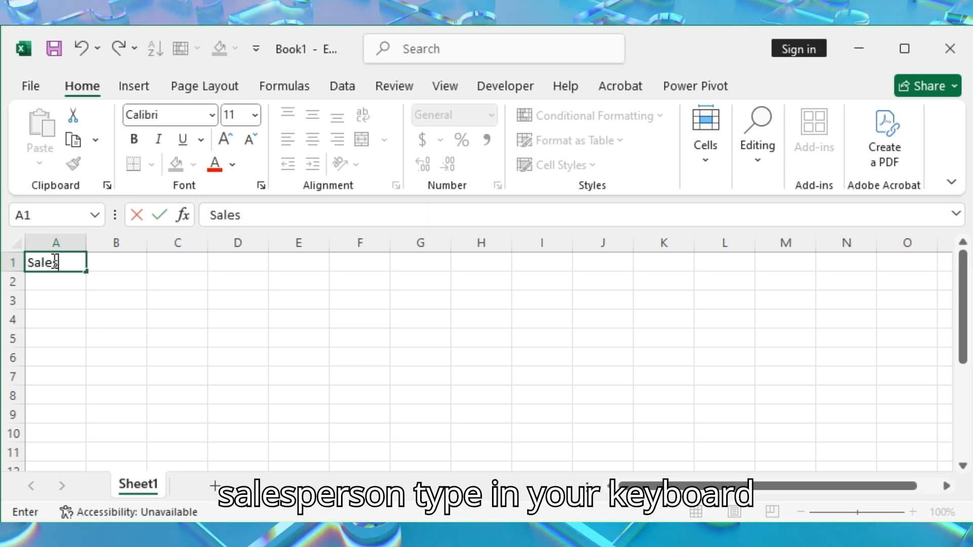
type(" person")
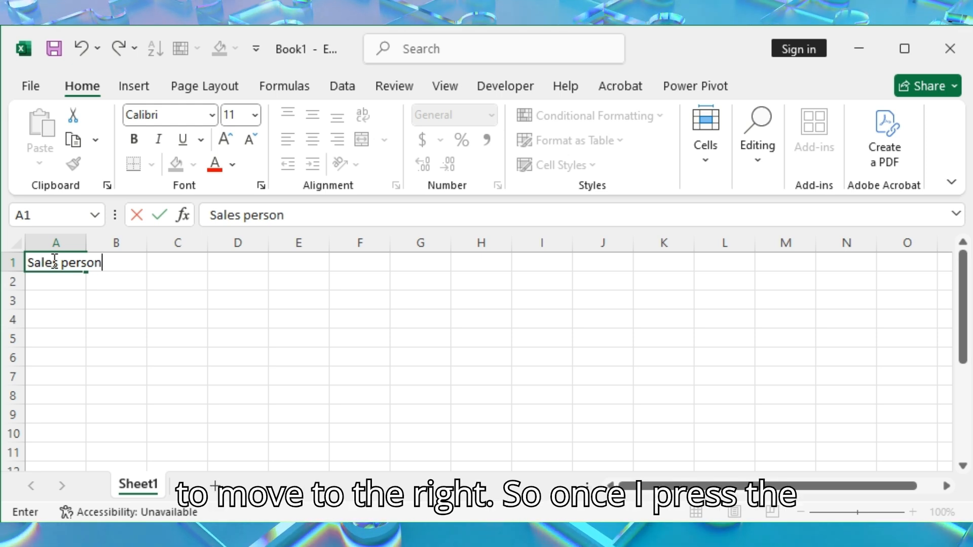
key("Tab")
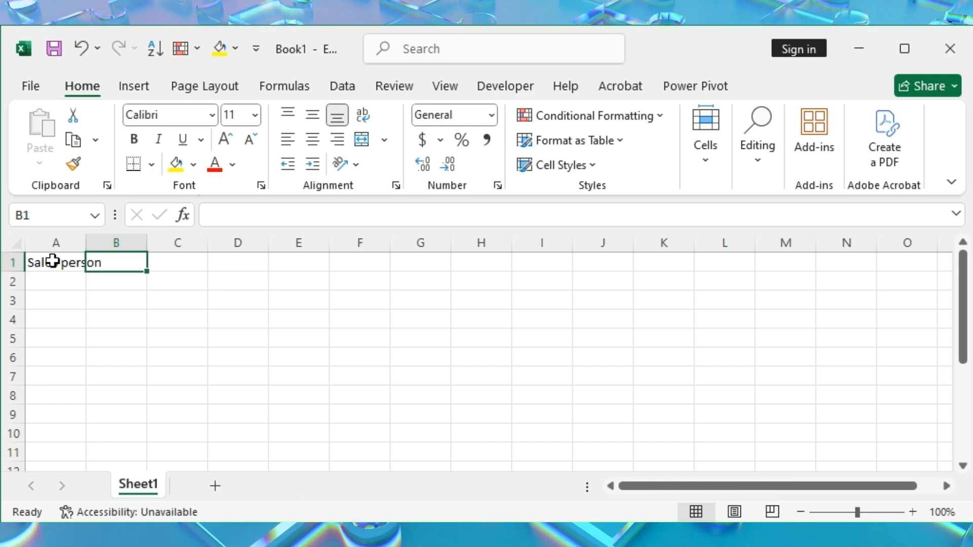
type("Quantity")
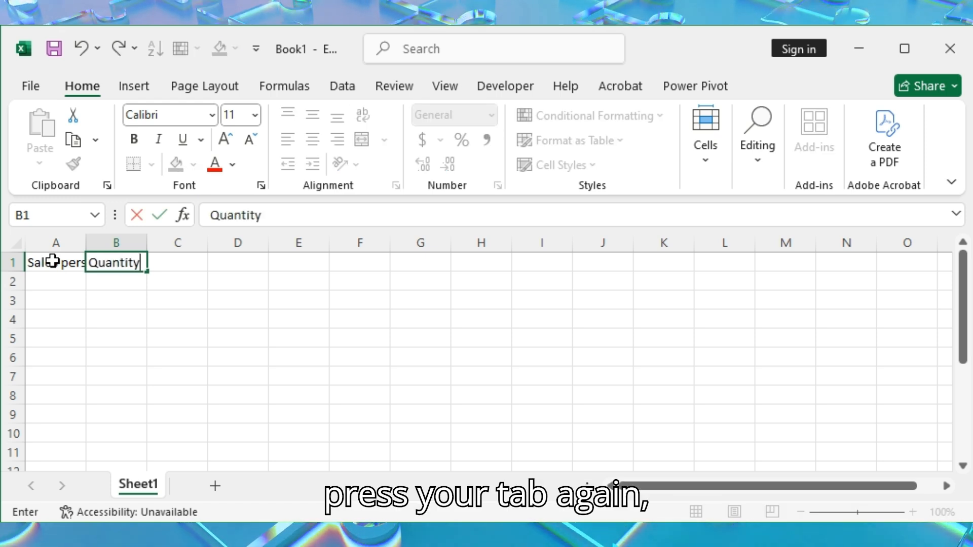
key("Tab")
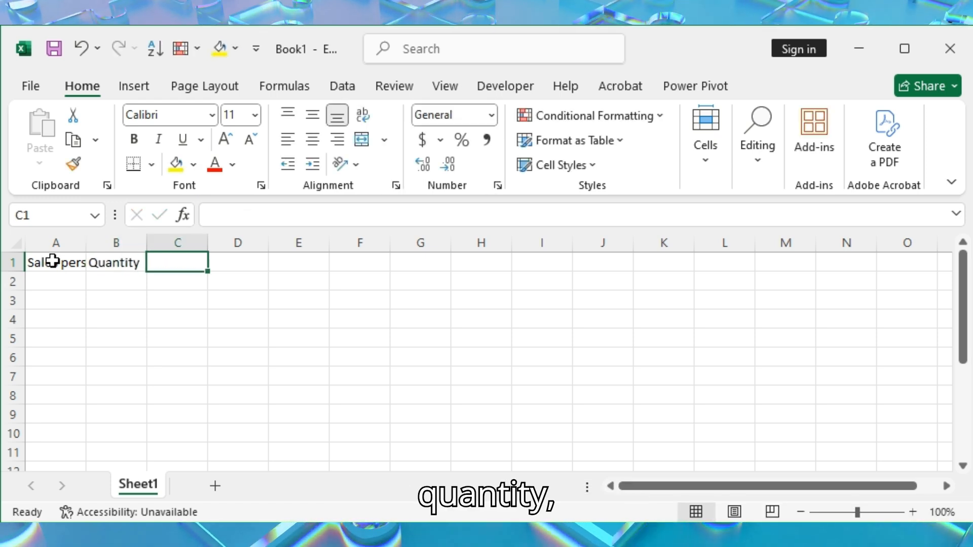
Enter the column headers "Unit Price" in C1 and "Total Price" in D1, then return to the start of the second row
type("Uni")
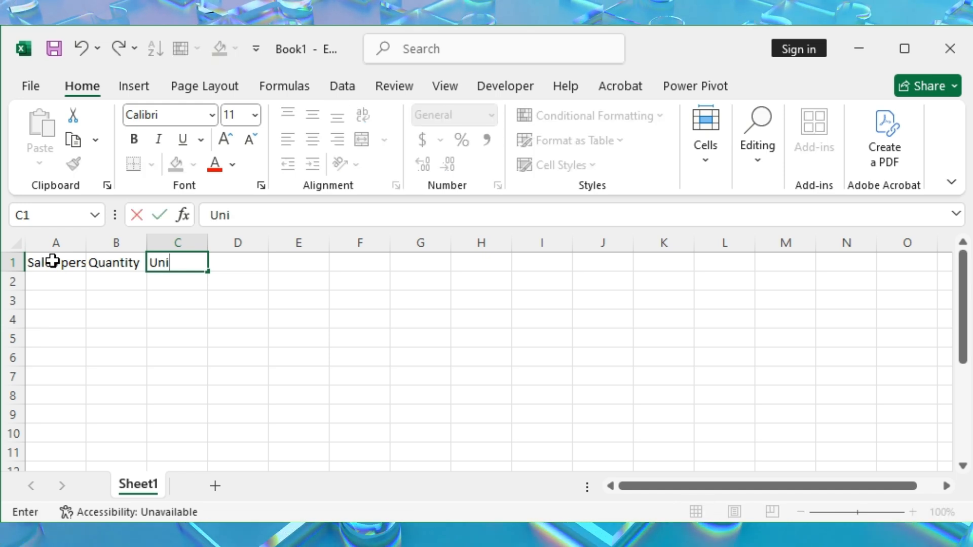
type("t Price")
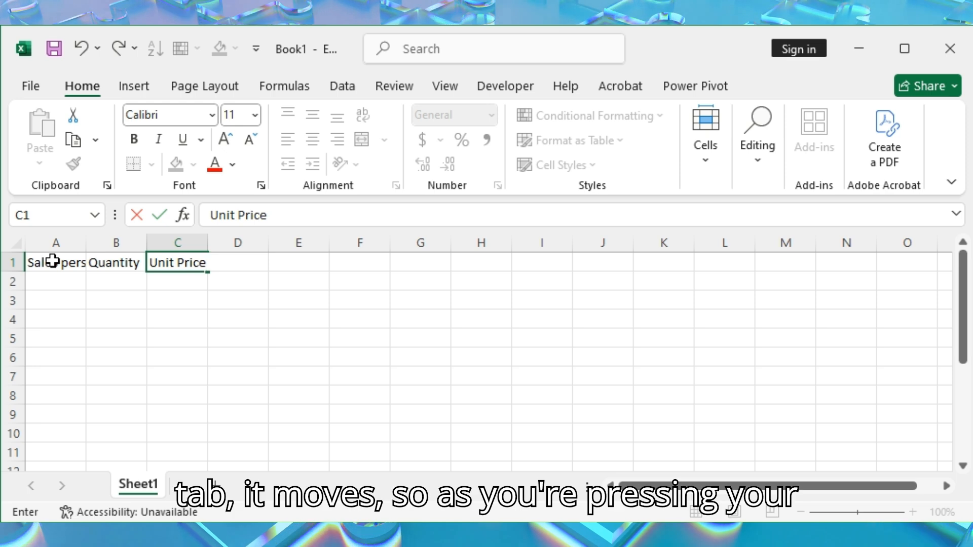
key("Tab")
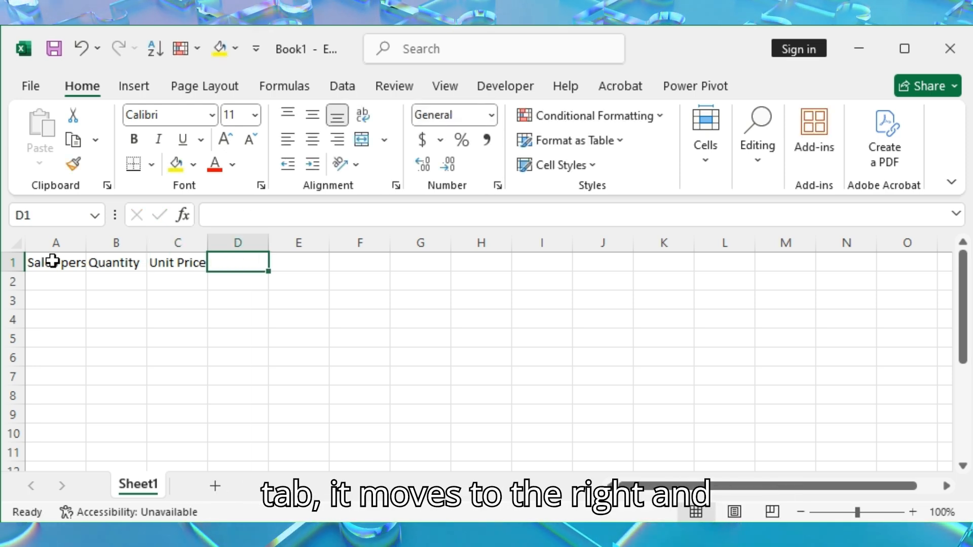
type("Total")
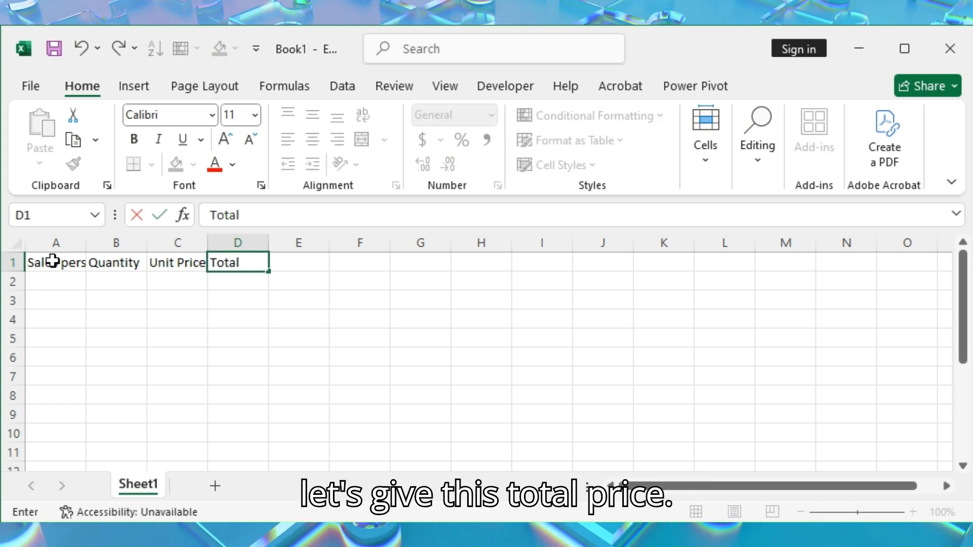
type(" P")
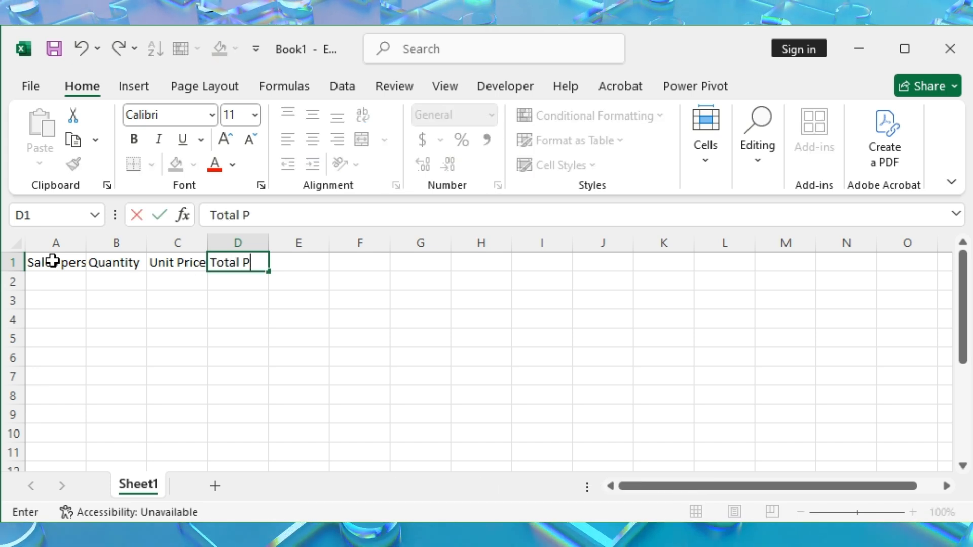
type("rice")
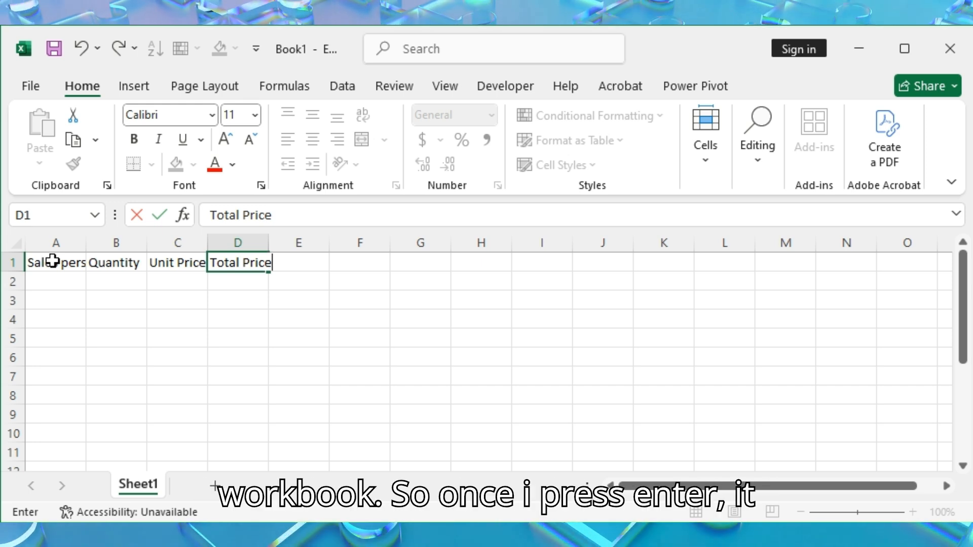
key("Return")
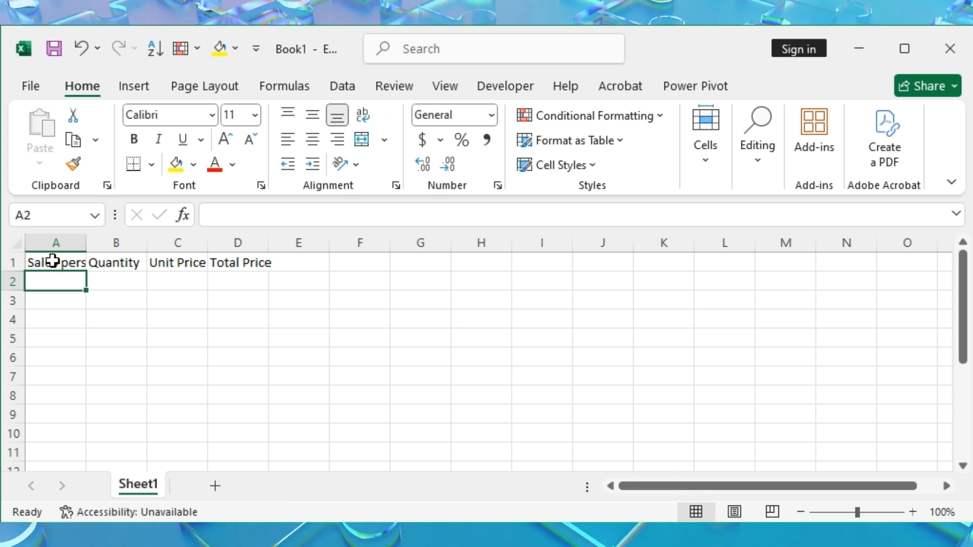
Fill the cells under the Sales person header, rows 2 to 6, with the five salespeople's first names in lowercase
type("joy")
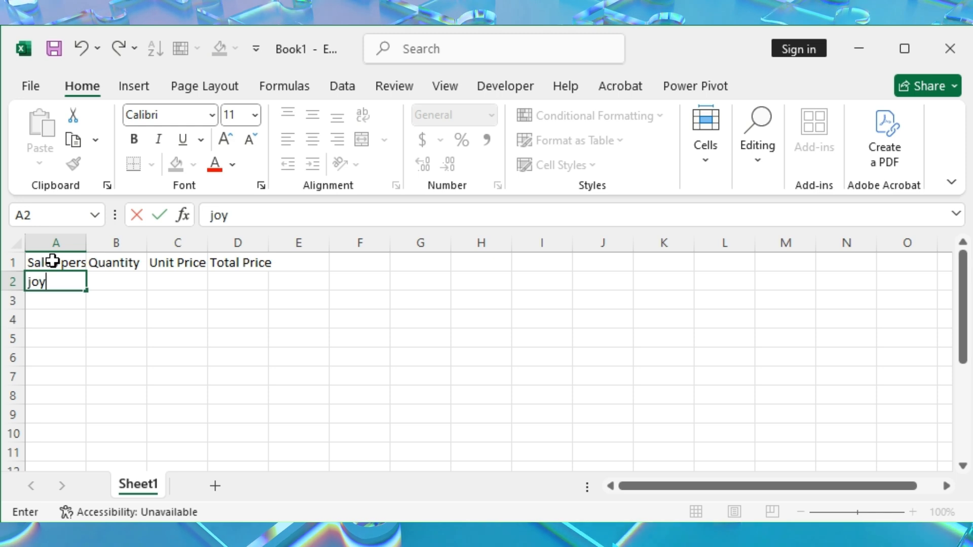
key("Return")
type("titi")
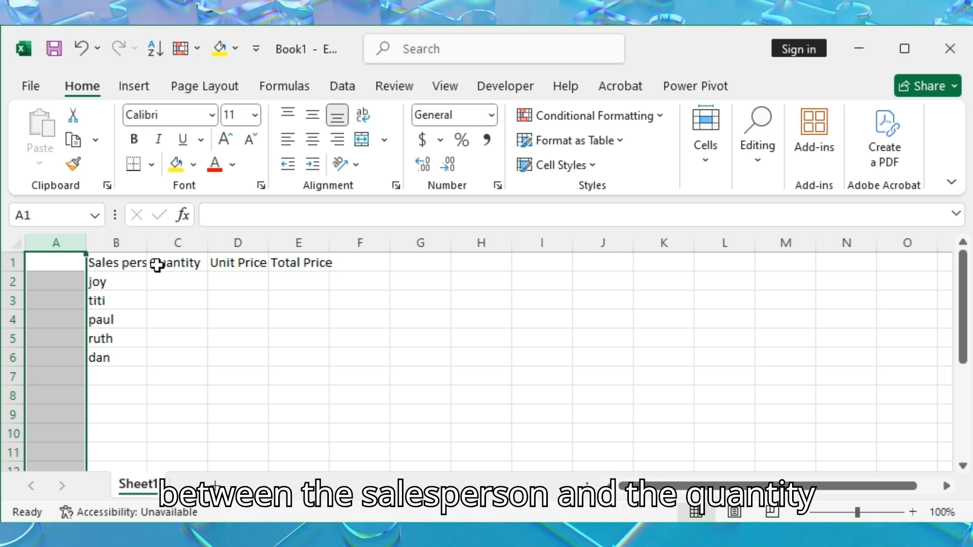
Insert an empty column between Sales person and Quantity, and delete the empty column A
left_click(204, 243)
key("ctrl+shift+plus")
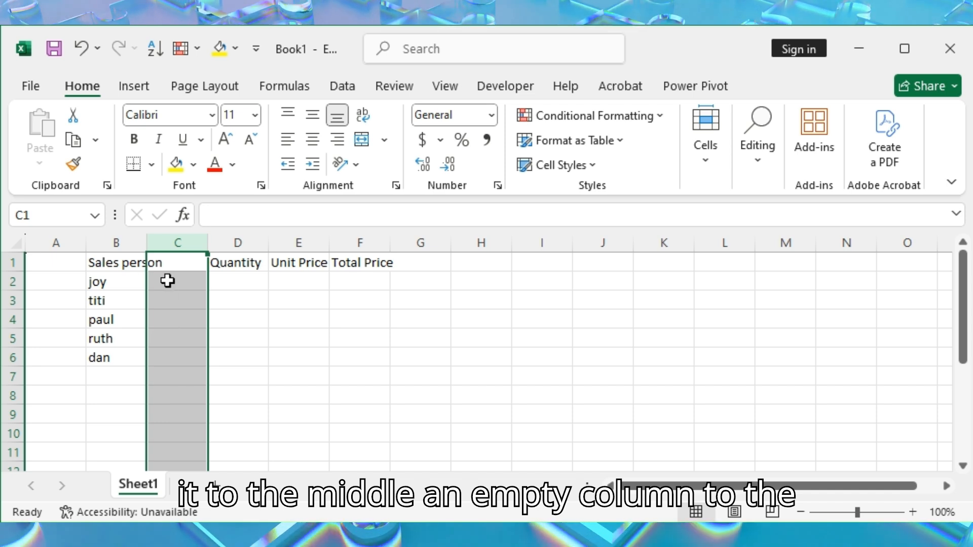
left_click(52, 237)
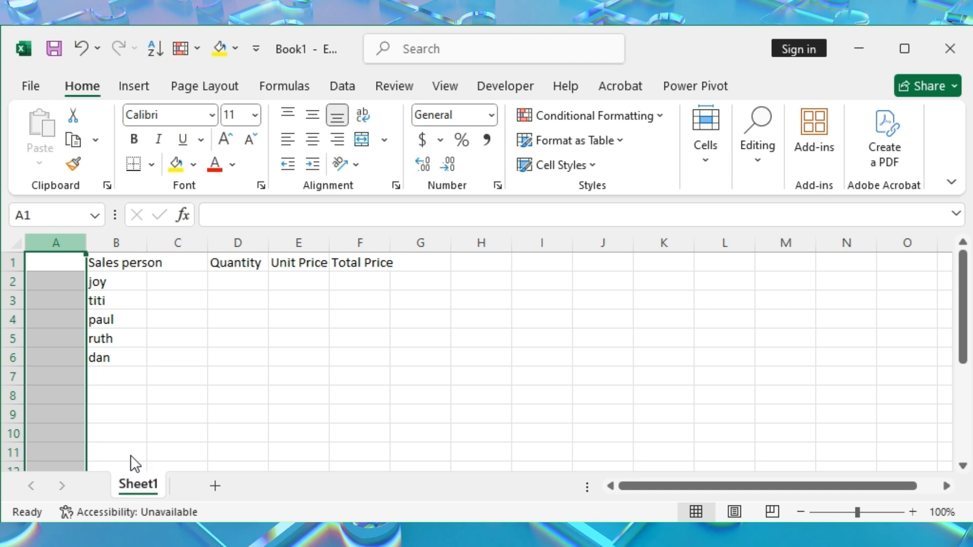
key("ctrl+minus")
Enter the header "Product" in cell B1 of the new empty column
left_click(128, 267)
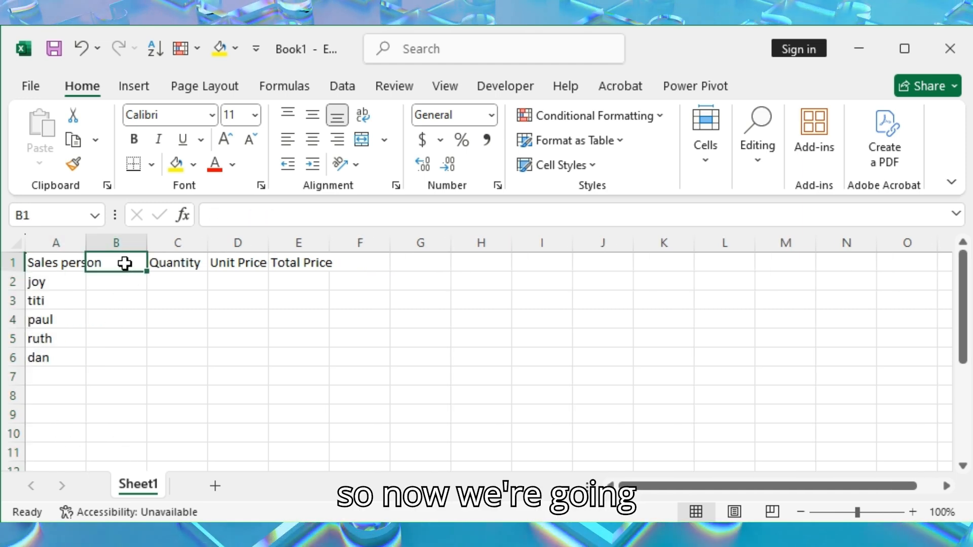
double_click(125, 263)
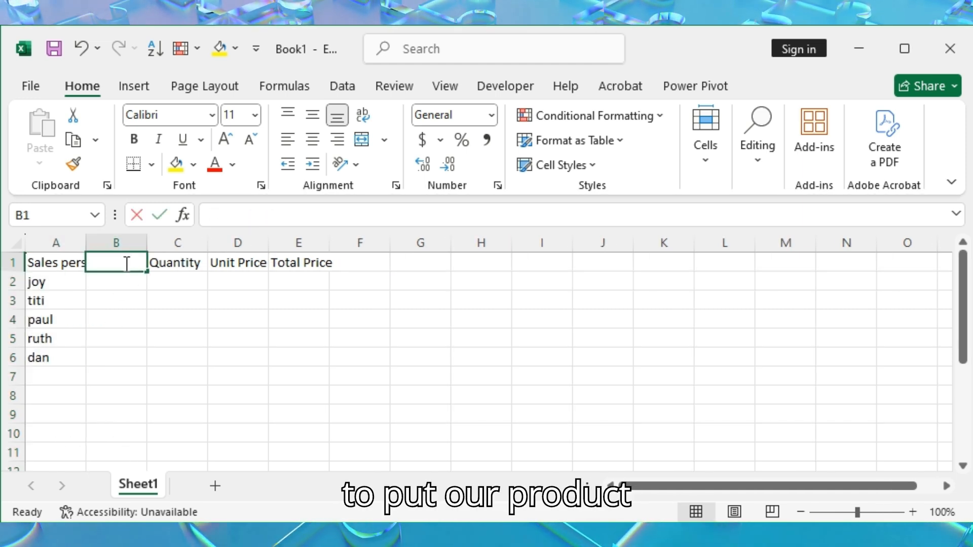
type("Pru")
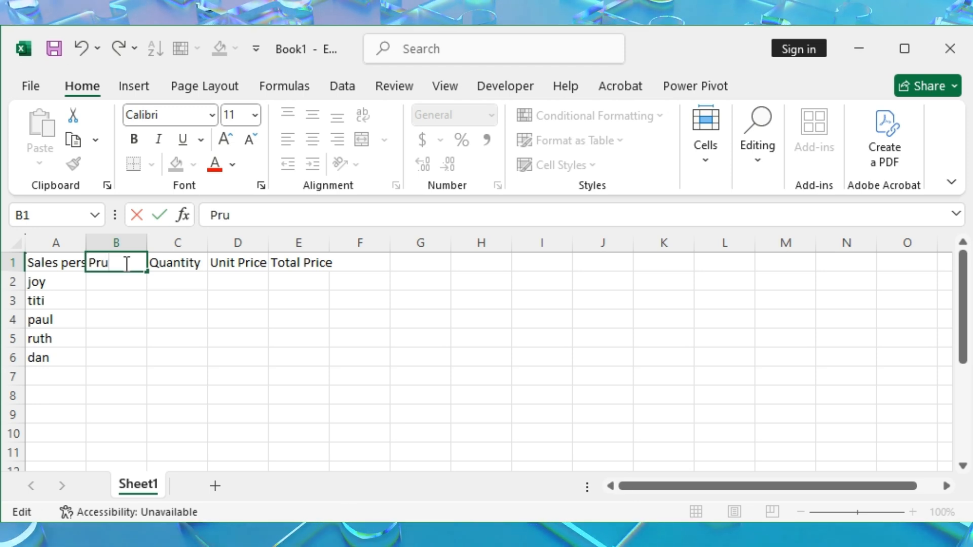
key("BackSpace")
type("oduct")
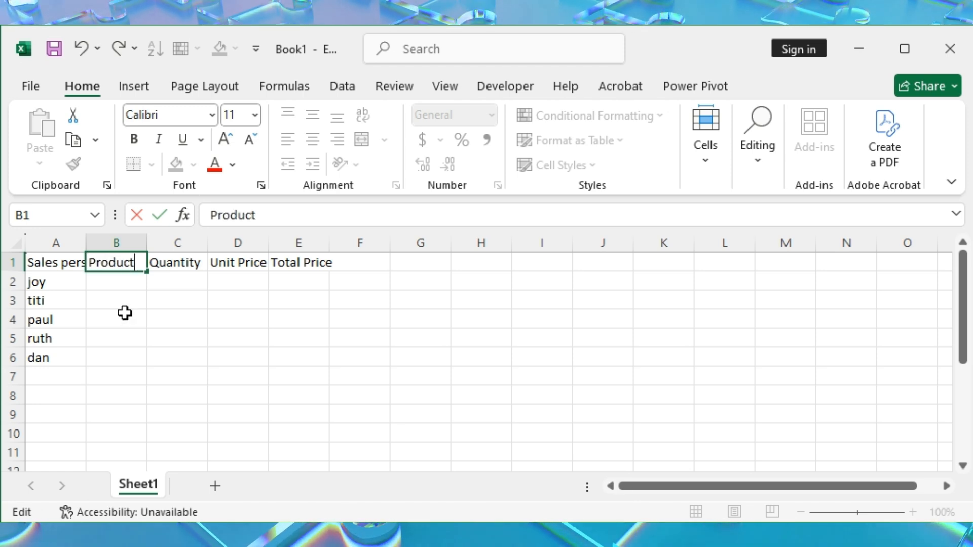
Fill product, quantity and unit price in B2:D6: baked beans 8; bread 10, 132; sardine 15, 250; cornflakes 20, 176; milk 19, 234
left_click(120, 280)
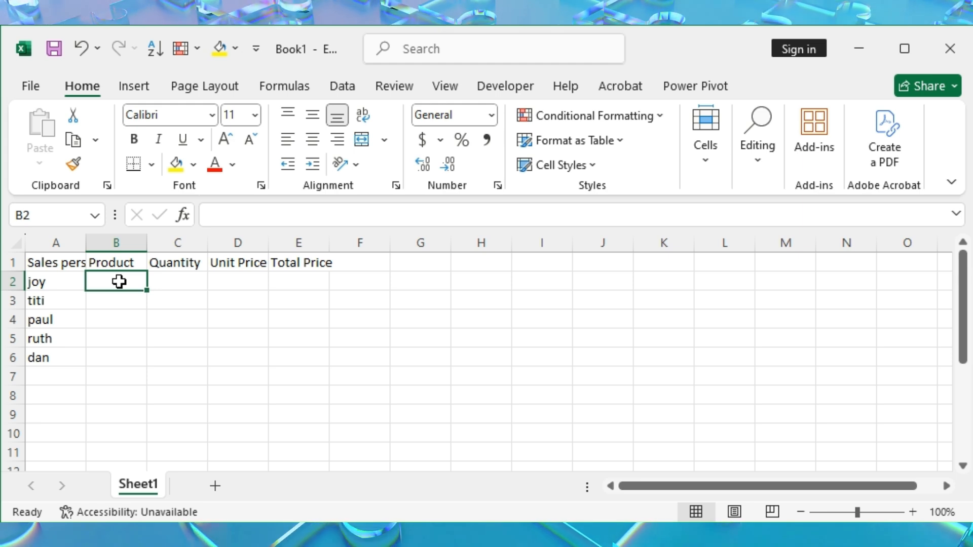
type("b")
type("d bea")
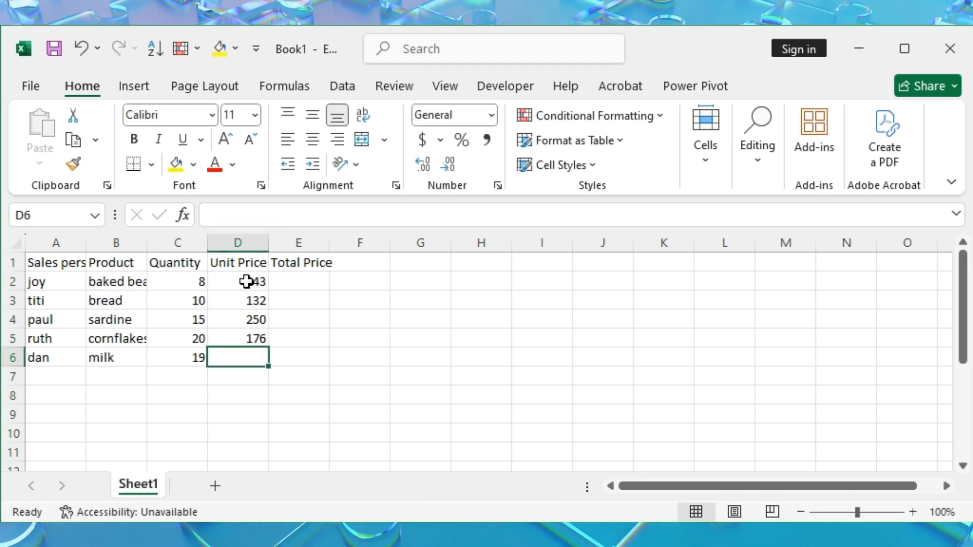
type("234")
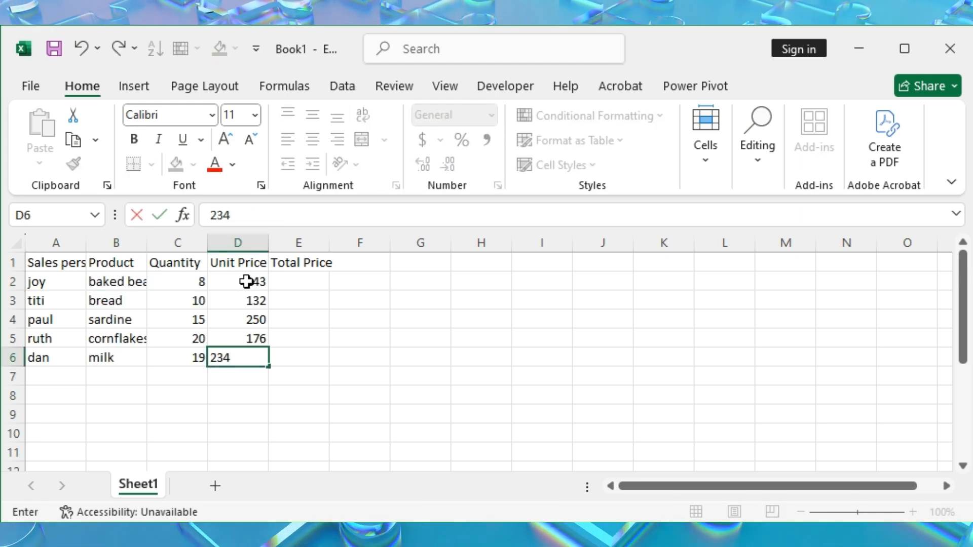
Commit the last unit price and calculate the baked beans total price in E2 with the formula =C2*D2
key("Return")
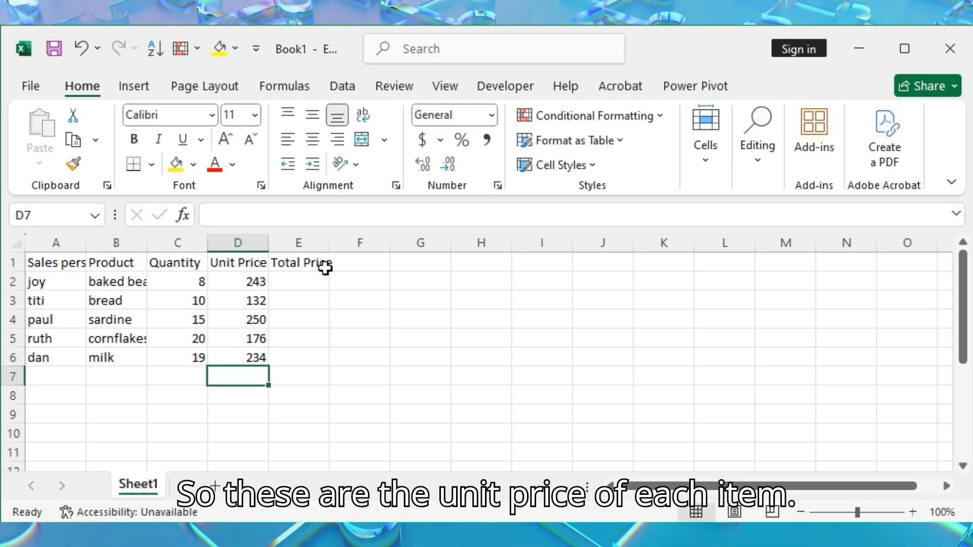
left_click(306, 282)
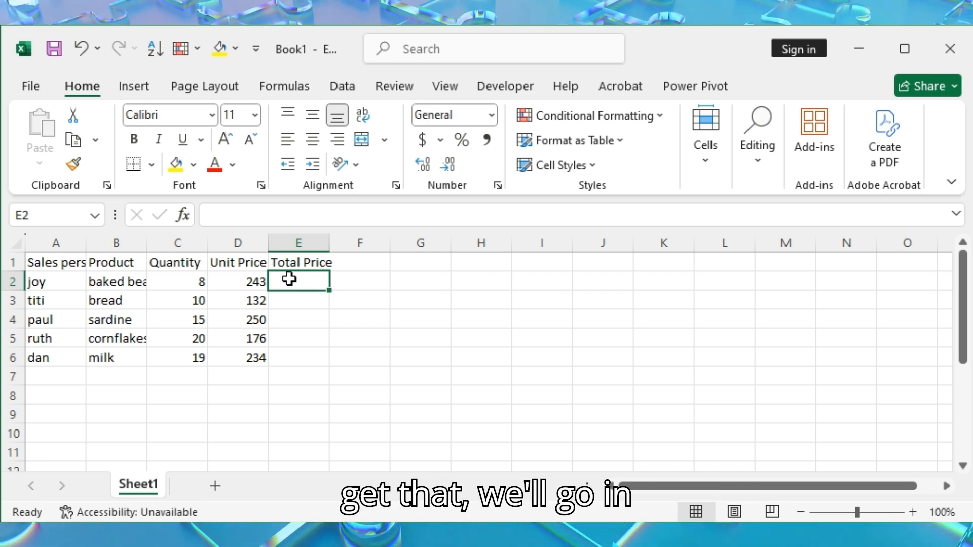
type("=")
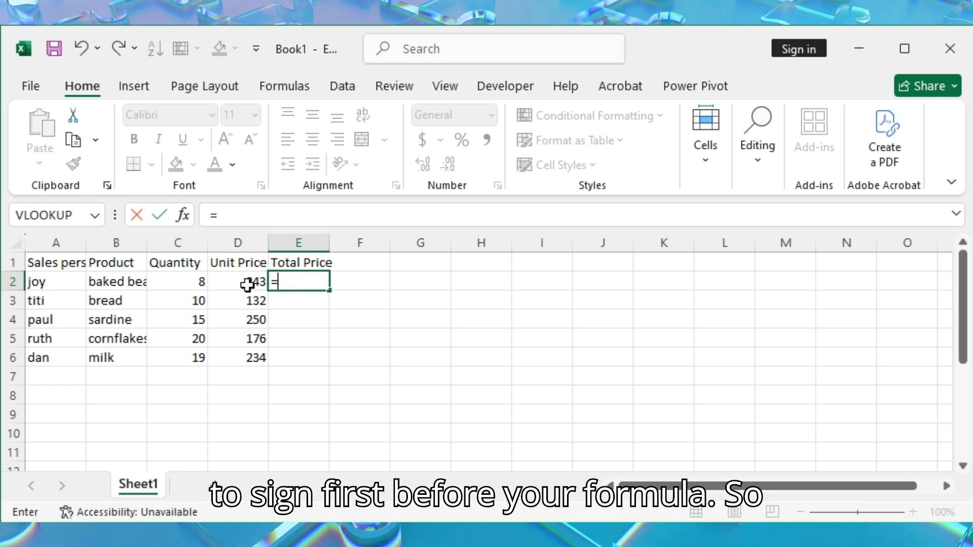
left_click(199, 282)
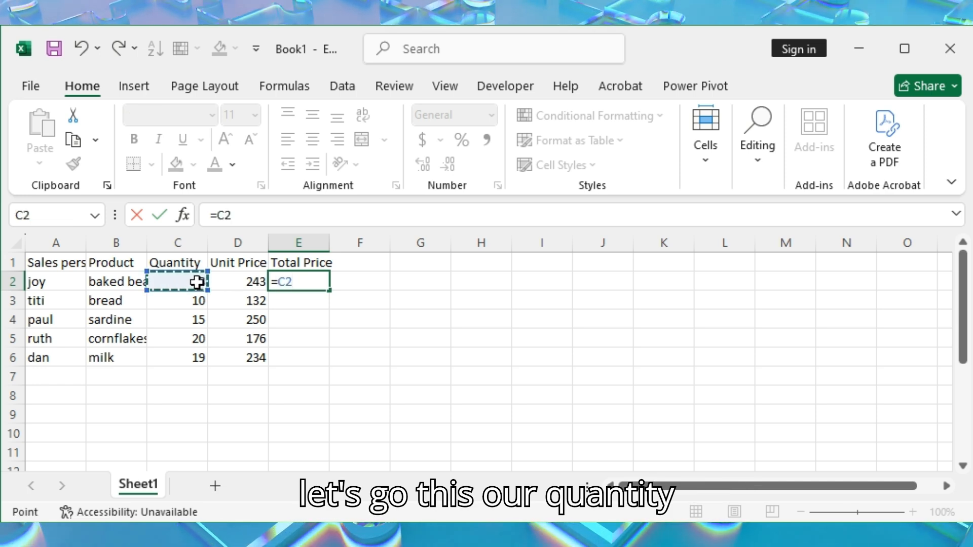
type("*")
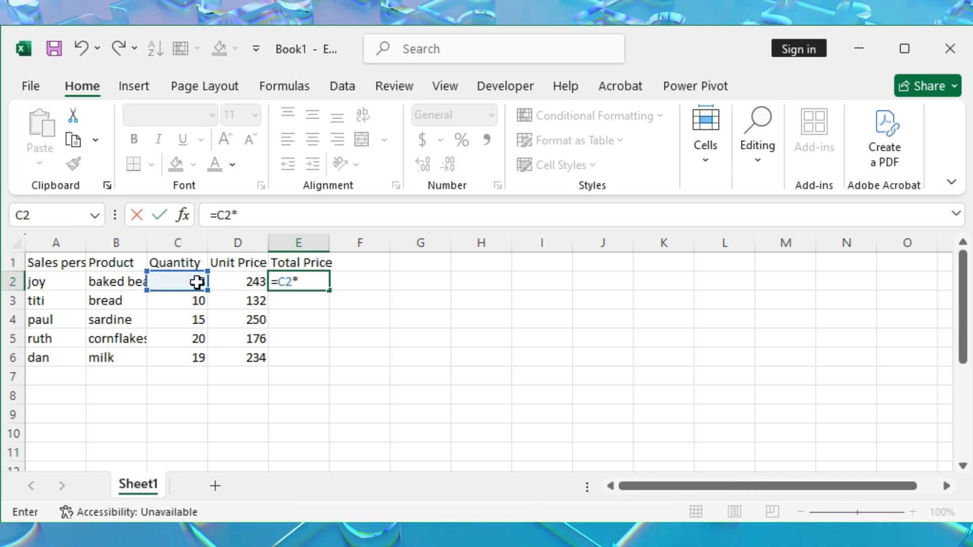
left_click(234, 282)
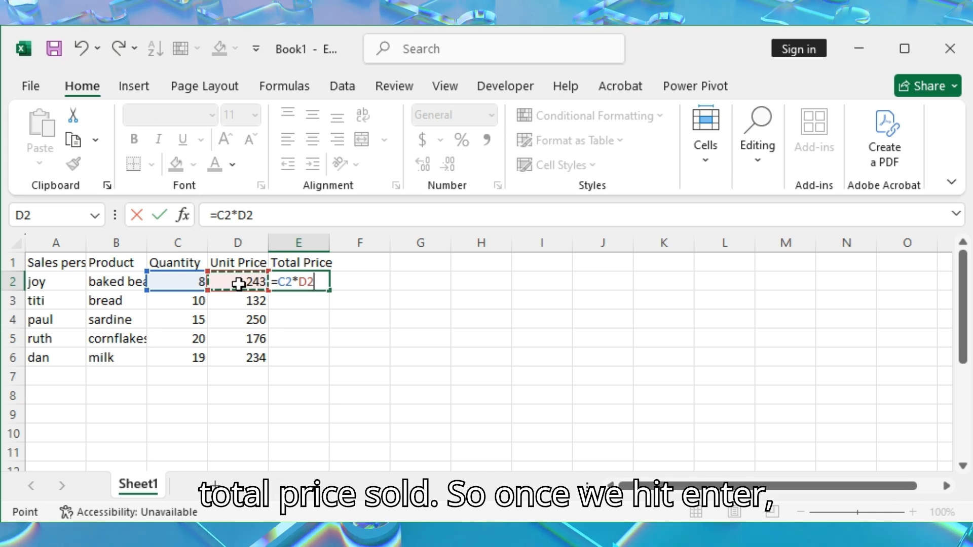
key("Return")
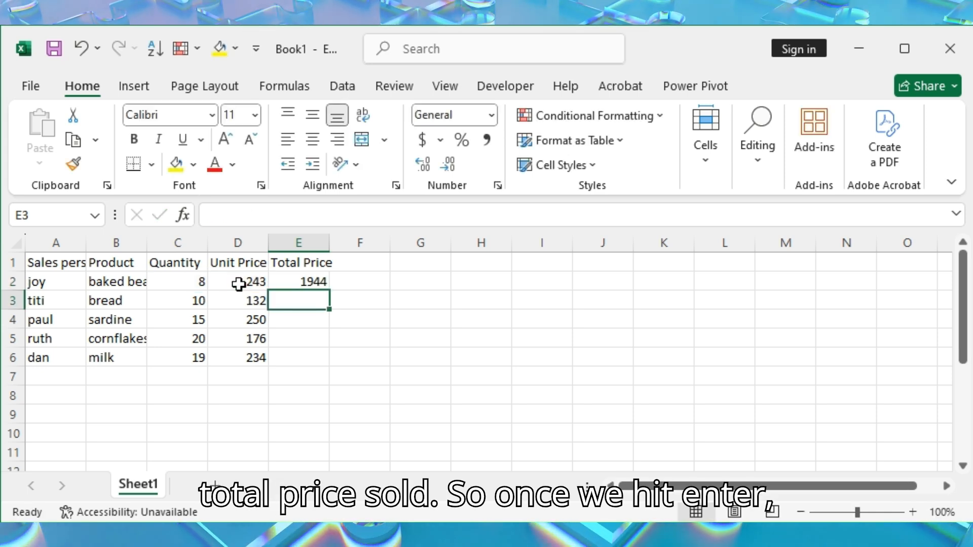
Fill the total price formula from E2 down to the last product row, E6
left_click(308, 282)
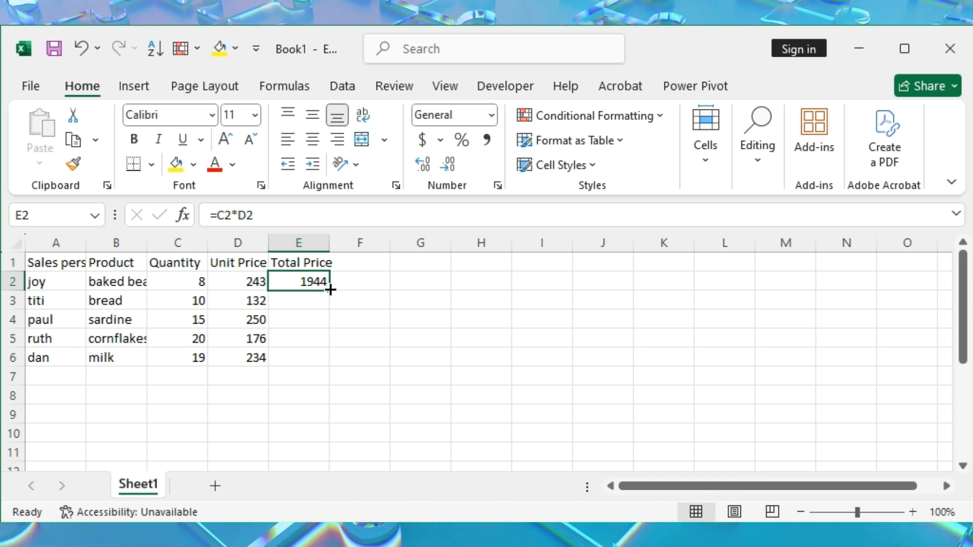
double_click(330, 289)
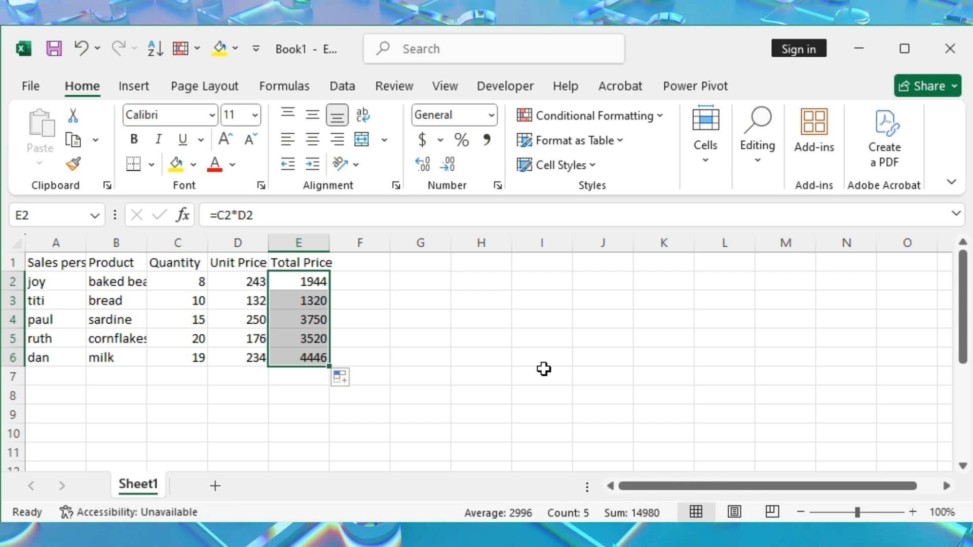
left_click(408, 332)
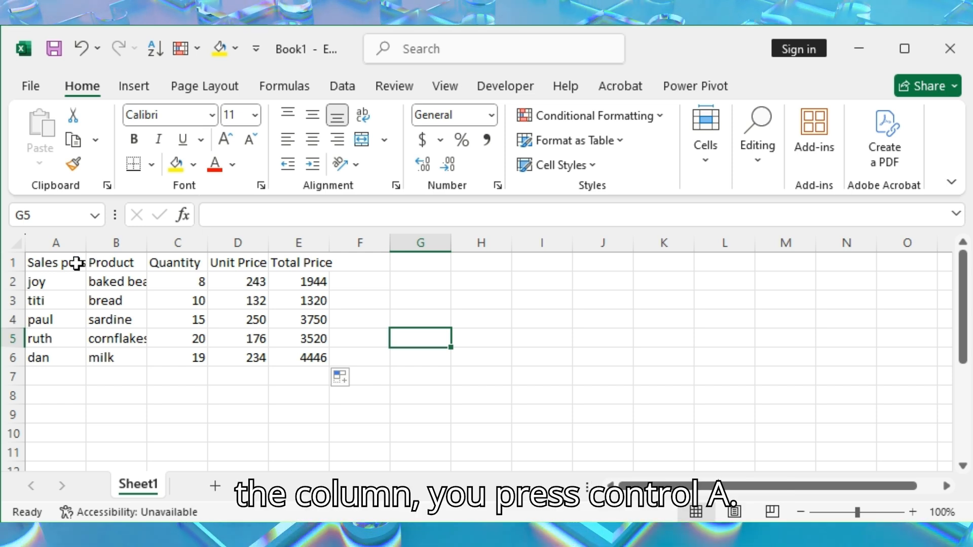
AutoFit the column widths of the whole sales table A1:E6 to its contents
left_click(71, 288)
key("ctrl+a")
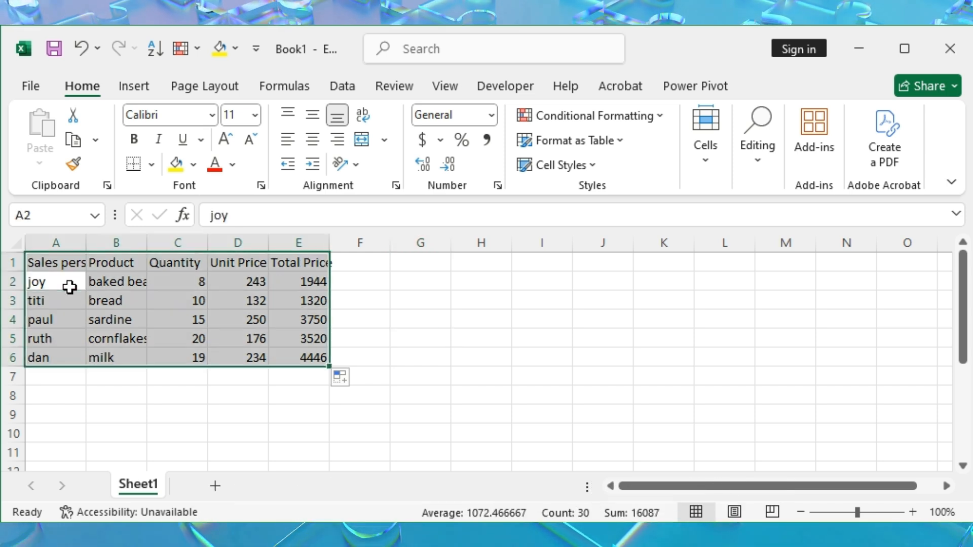
key("alt+h")
key("o")
key("i")
left_click(410, 323)
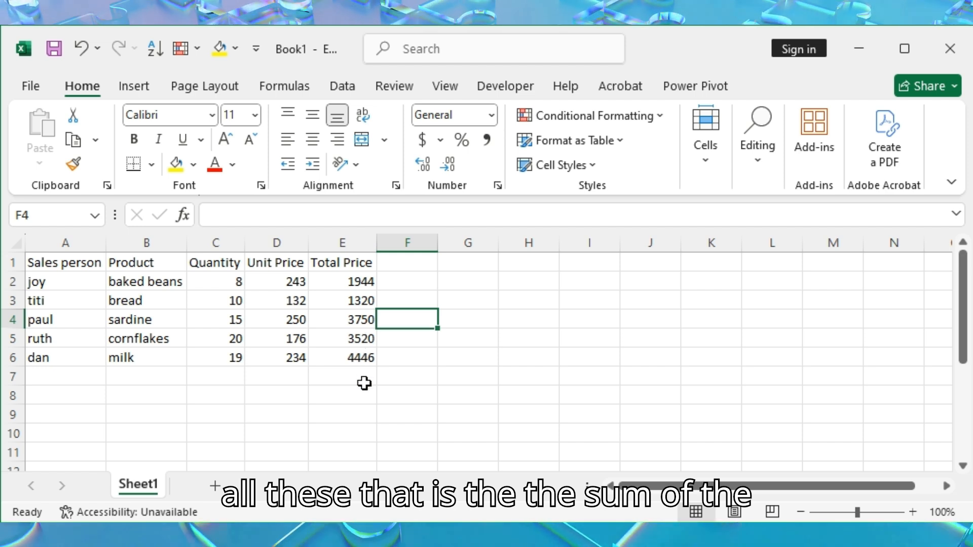
Label cell D7 "total" and sum the total prices E2:E6 in E7 with AutoSum
left_click(277, 384)
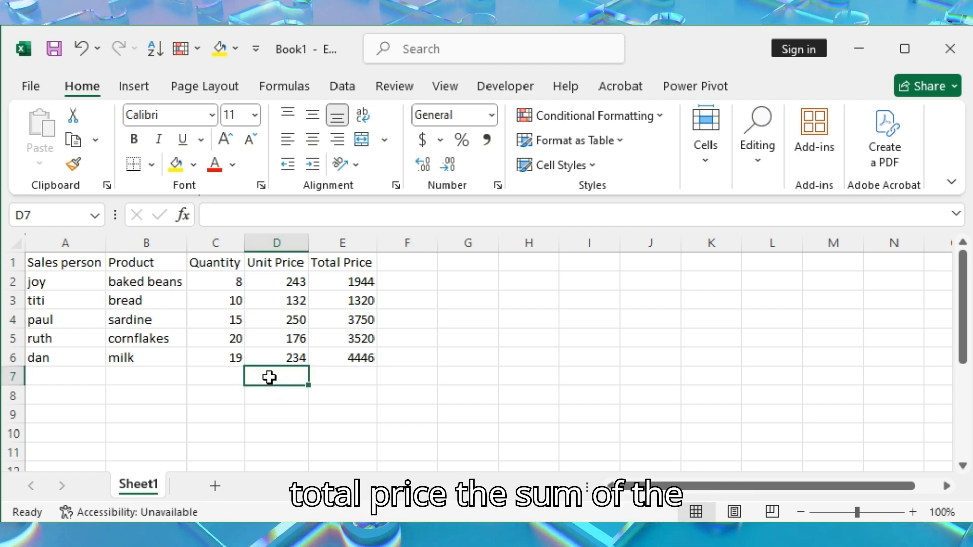
type("toal")
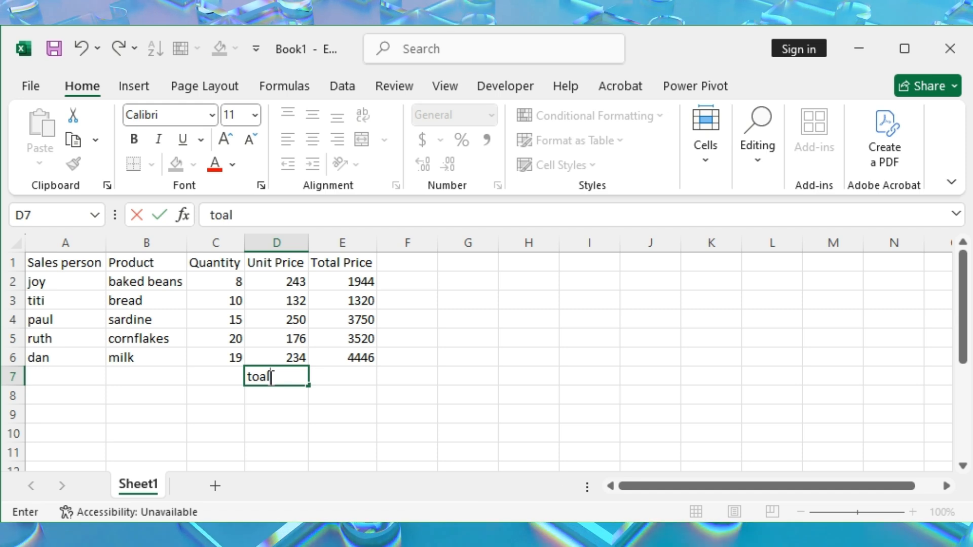
type("tal")
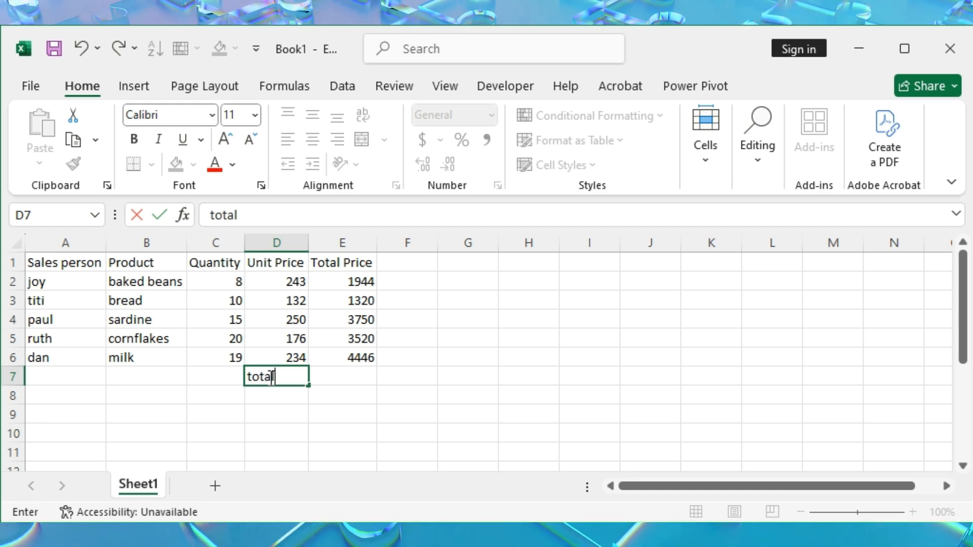
key("Tab")
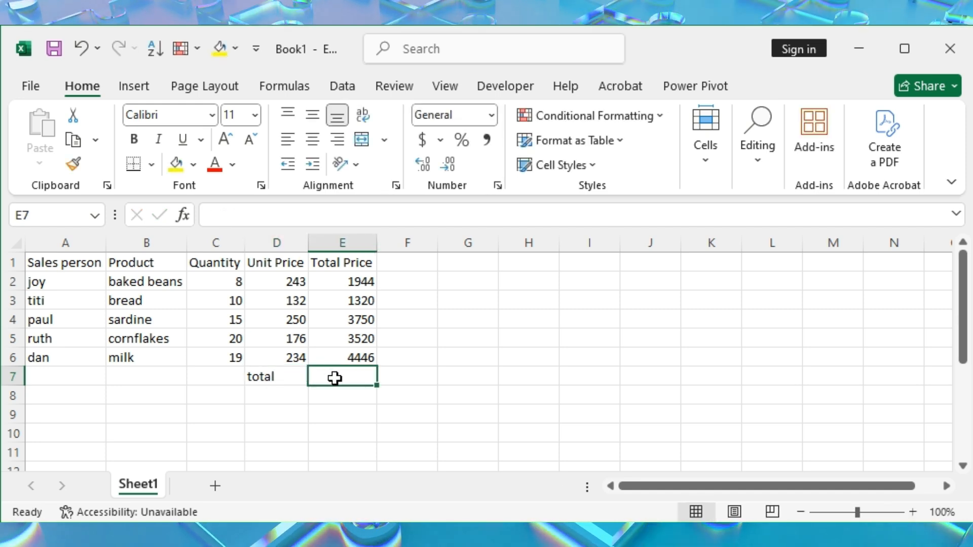
left_click_drag(372, 281, 373, 355)
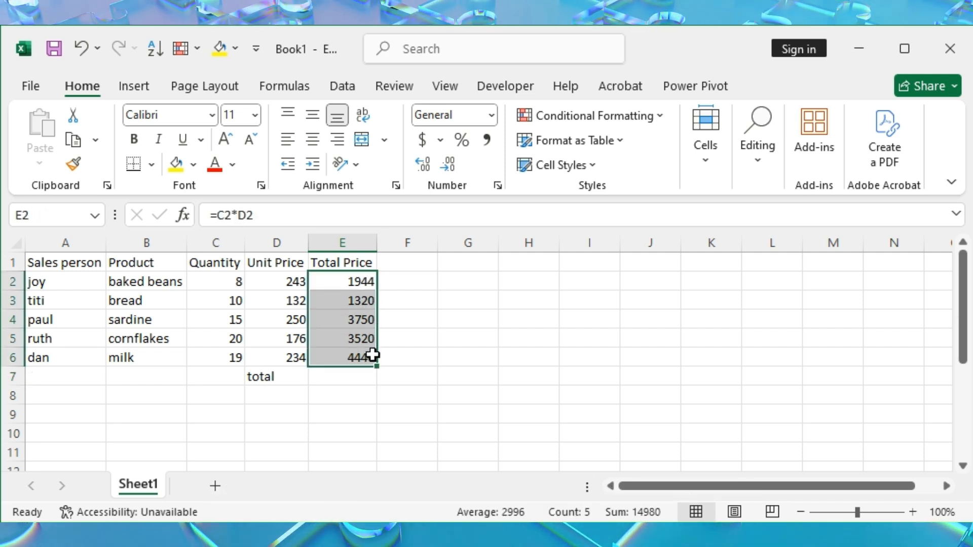
key("alt+equal")
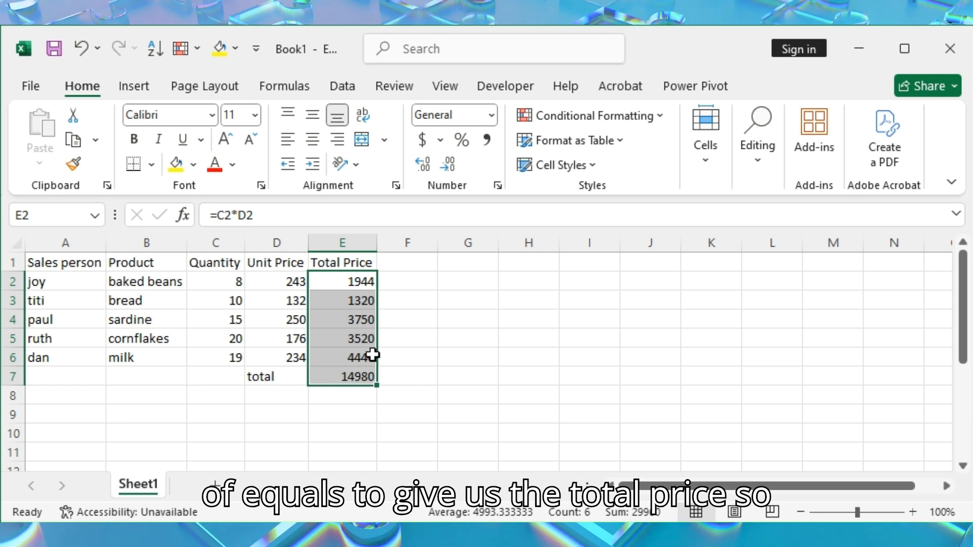
left_click(391, 388)
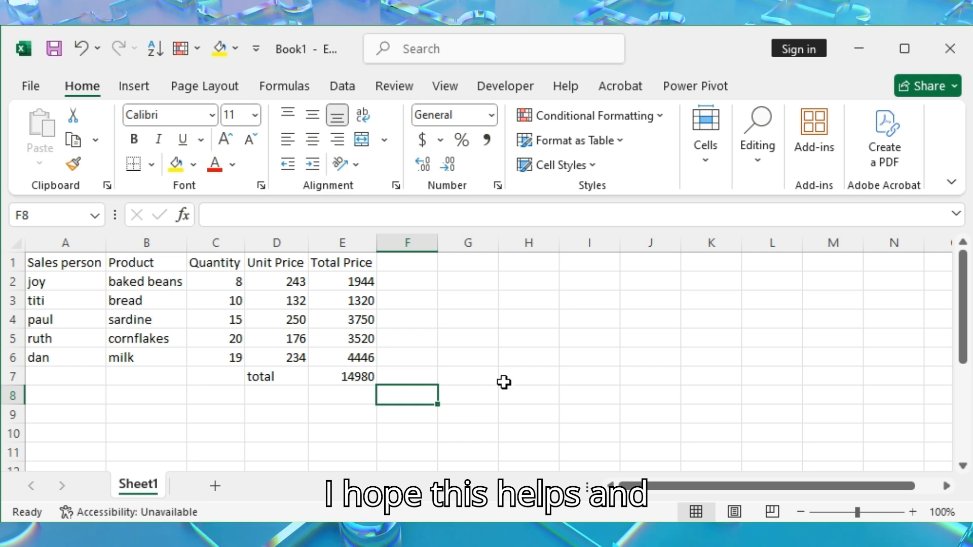
Fill the header cells A1:E1 with yellow and the product cells B2:B6 with light orange
left_click_drag(64, 260, 341, 256)
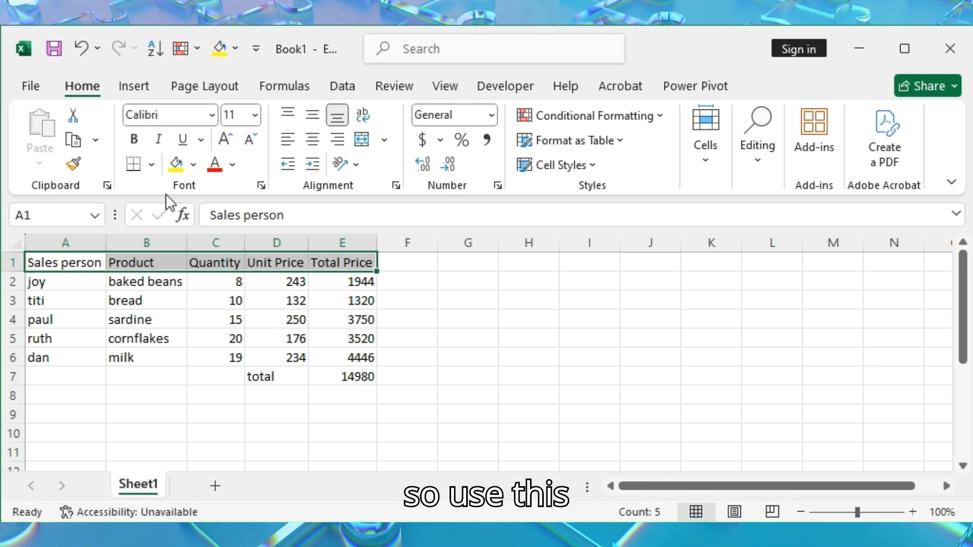
left_click(173, 164)
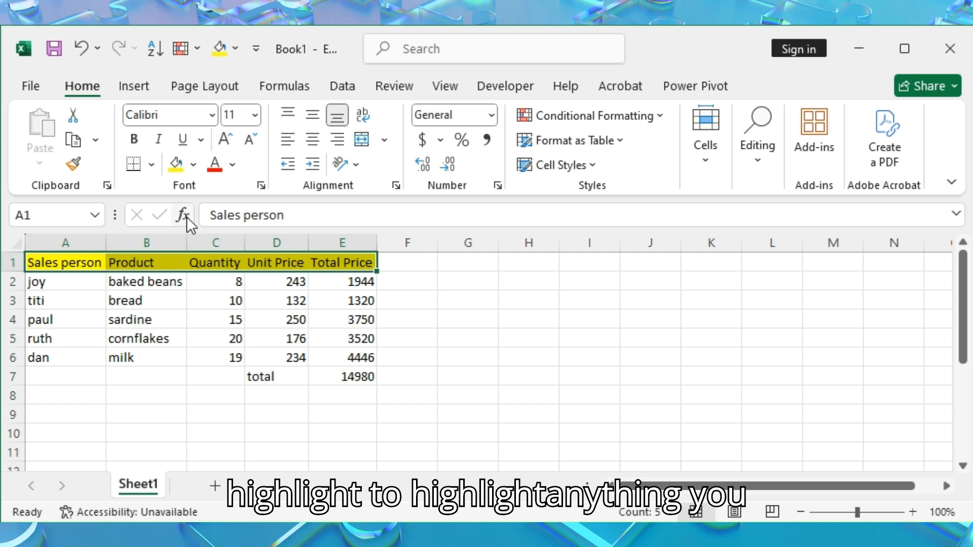
left_click(441, 316)
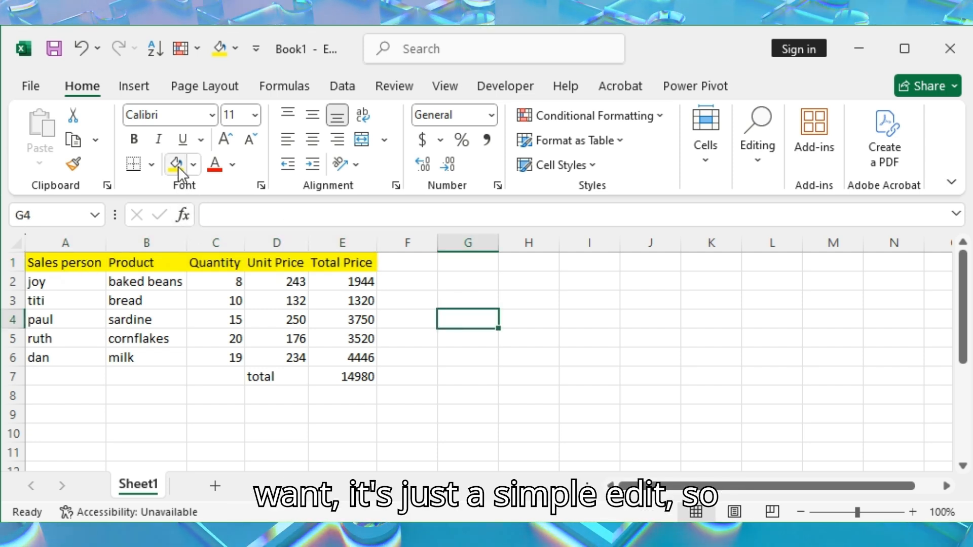
left_click_drag(144, 281, 140, 355)
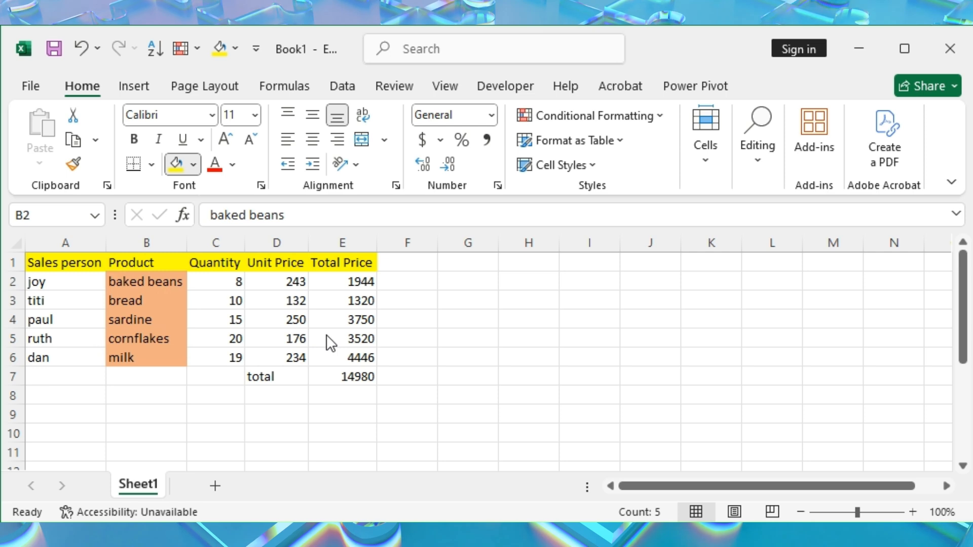
left_click_drag(425, 340, 440, 341)
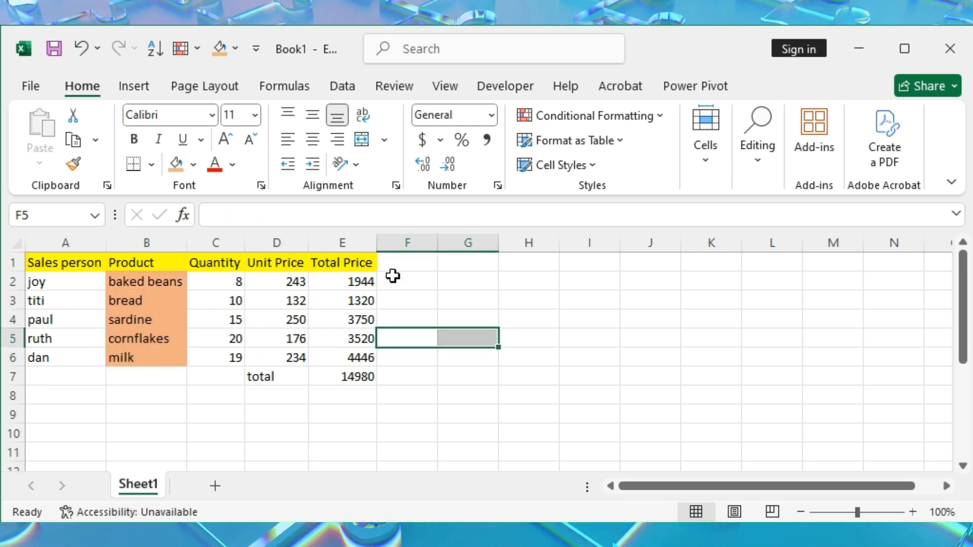
Enter the label "max" in F1 beside the headers and in D8 below the total label
left_click(409, 262)
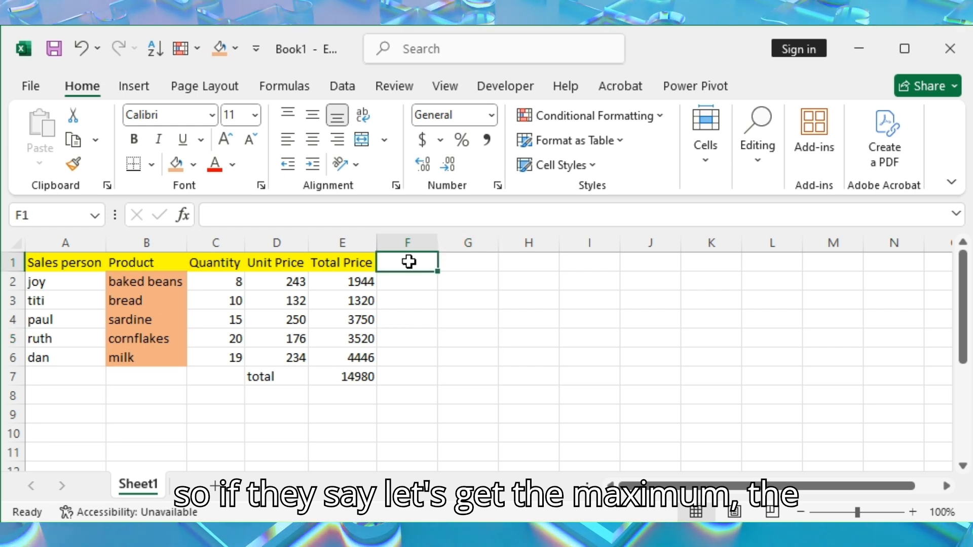
type("max")
left_click(259, 396)
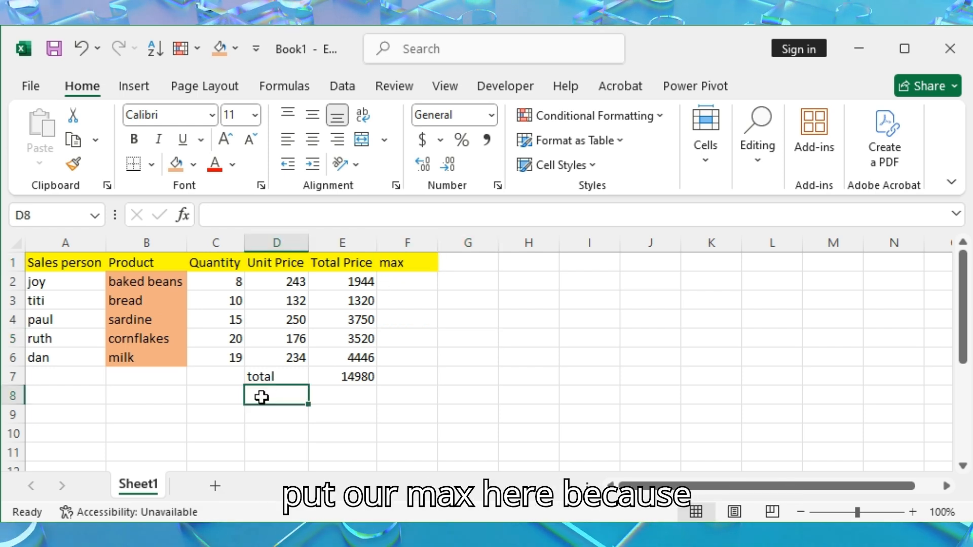
type("max")
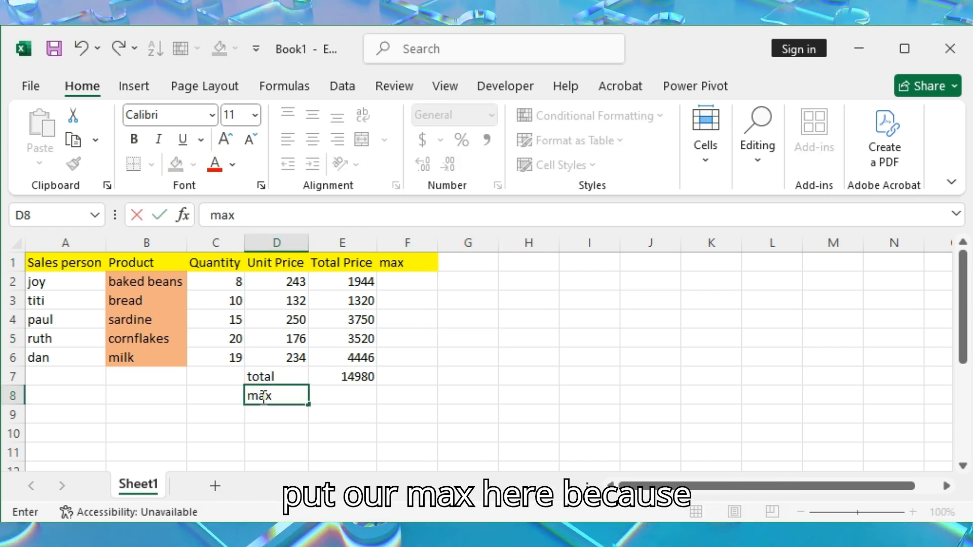
left_click(345, 399)
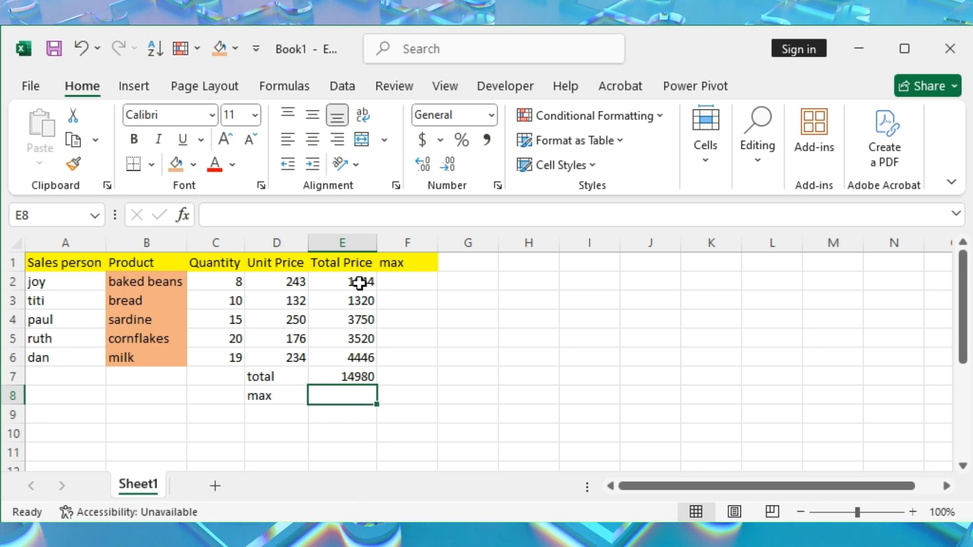
Find the highest total price in E8 with the MAX function over E2:E6
left_click_drag(358, 281, 369, 352)
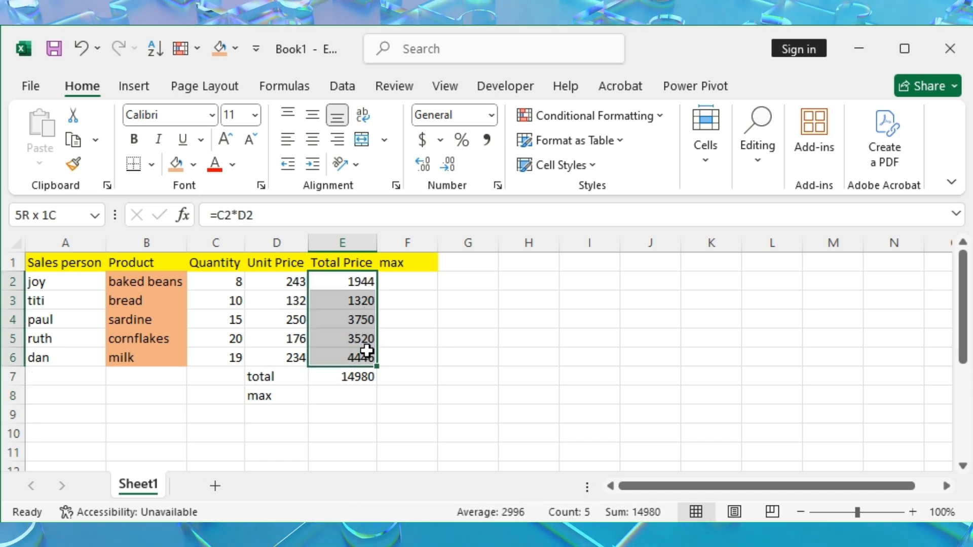
left_click(341, 396)
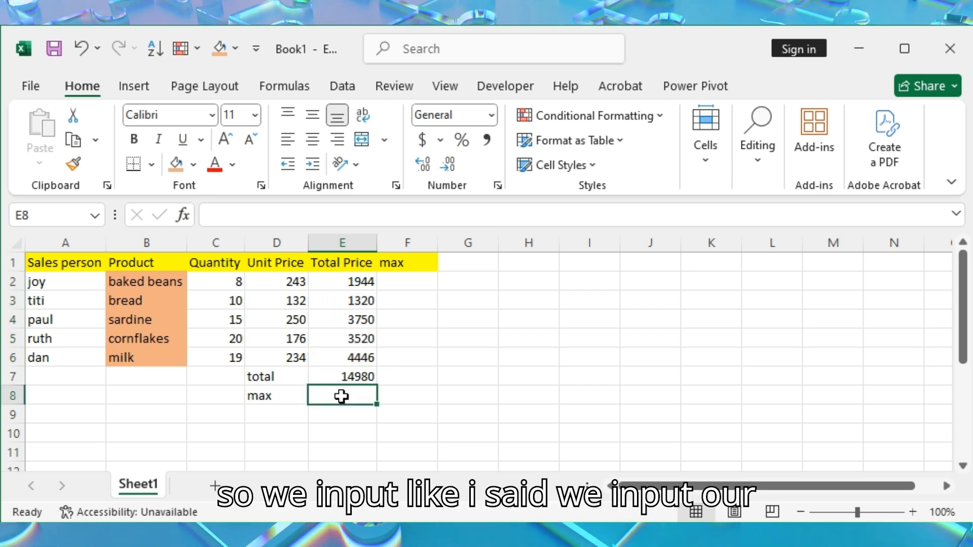
type("=")
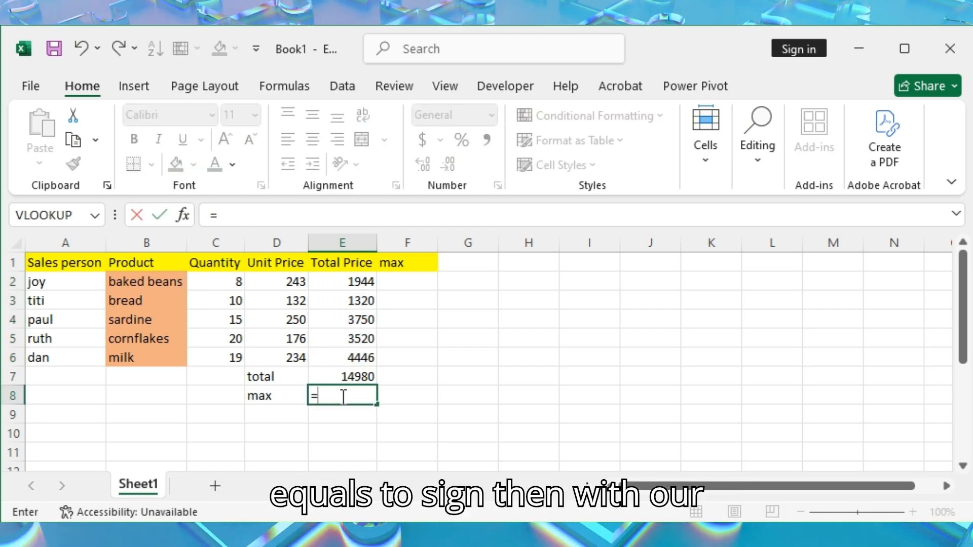
type("m")
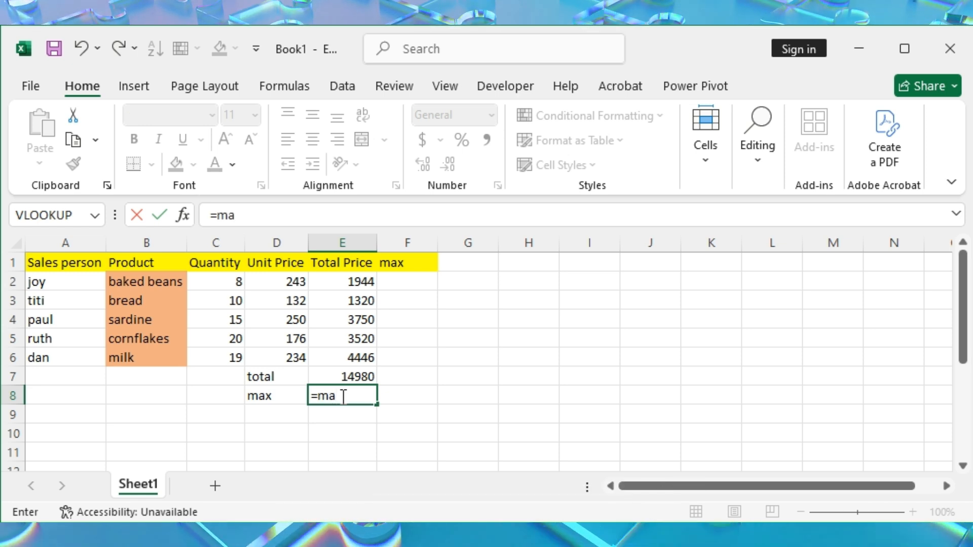
type("aX")
key("Tab")
left_click_drag(361, 282, 366, 355)
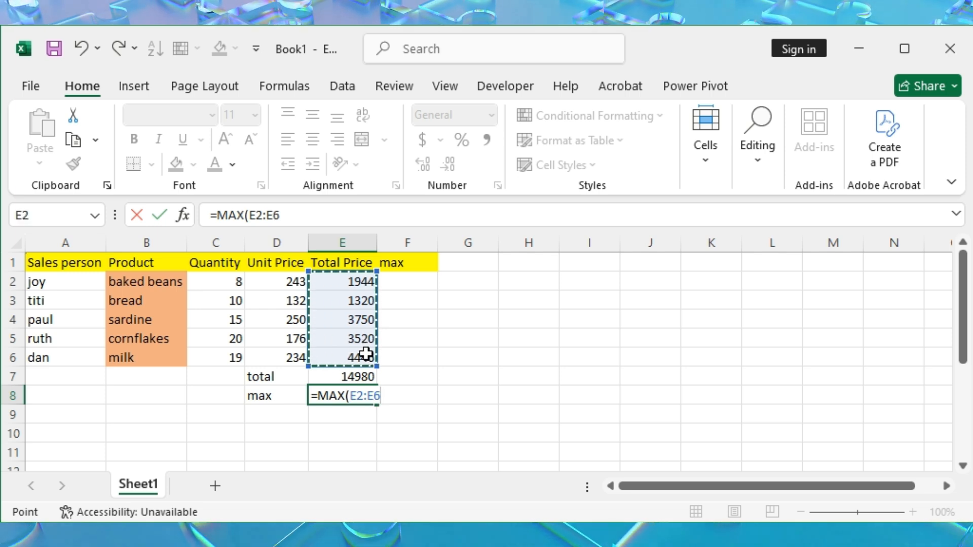
key("shift+Return")
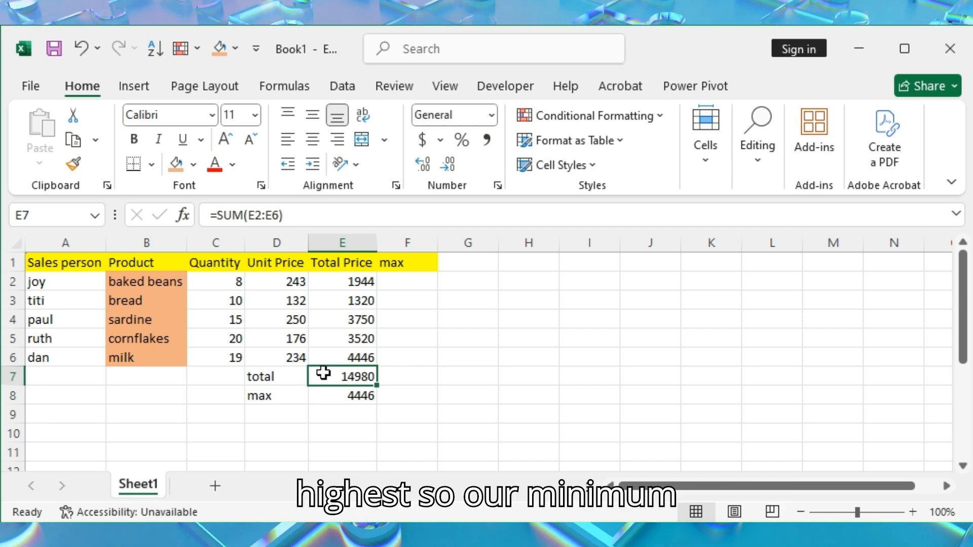
Label cell D9 "MIN" and find the lowest total price in E9 with the MIN function over E2:E6
left_click(263, 411)
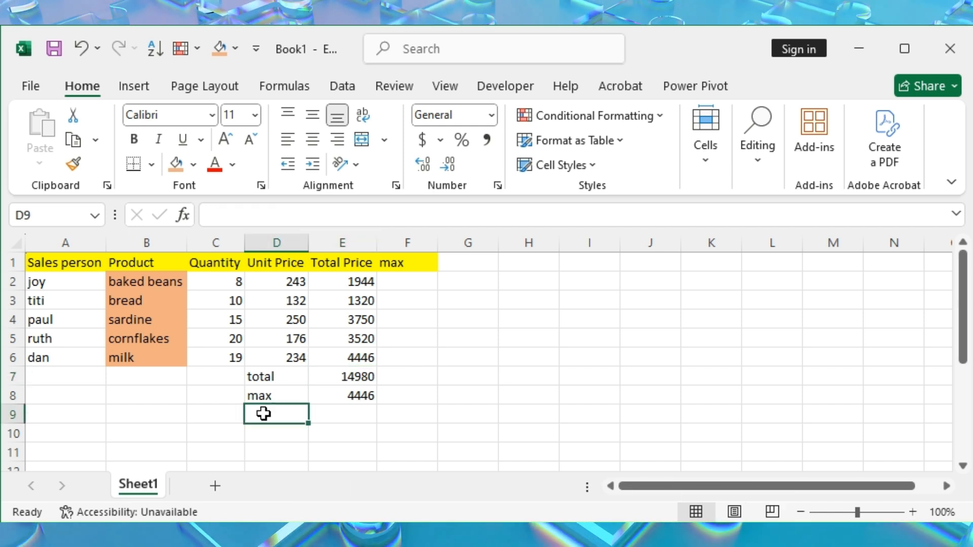
type("Max")
type("IN")
key("Tab")
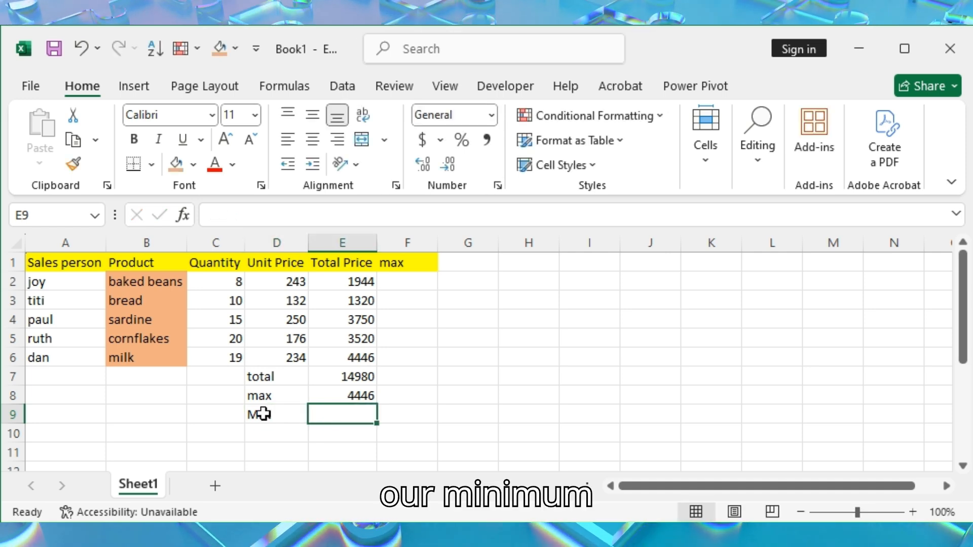
type("=MIN")
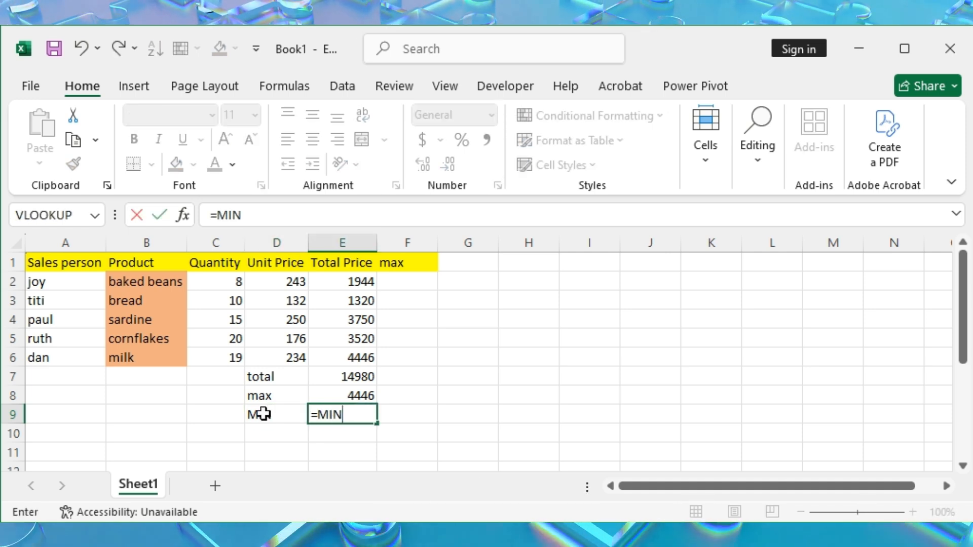
type("(")
left_click_drag(352, 280, 359, 353)
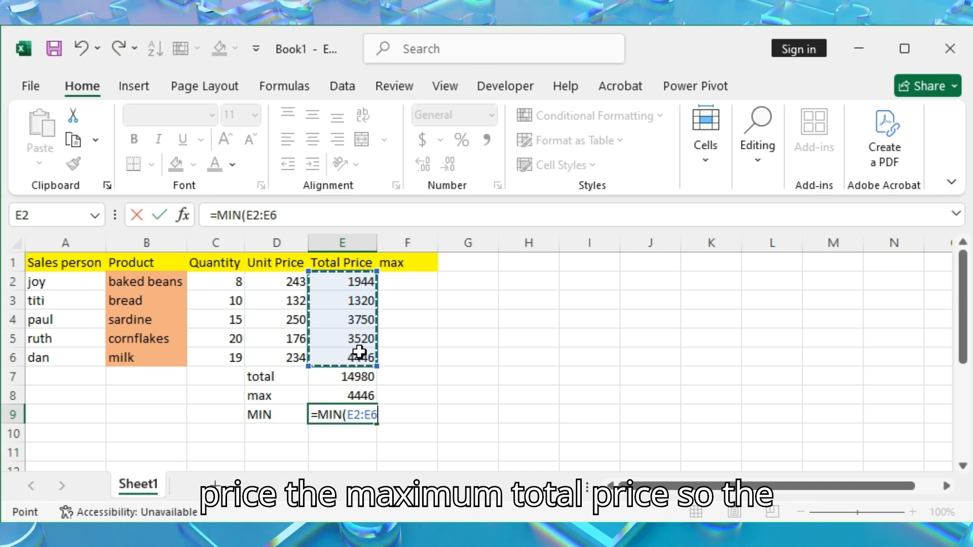
key("Return")
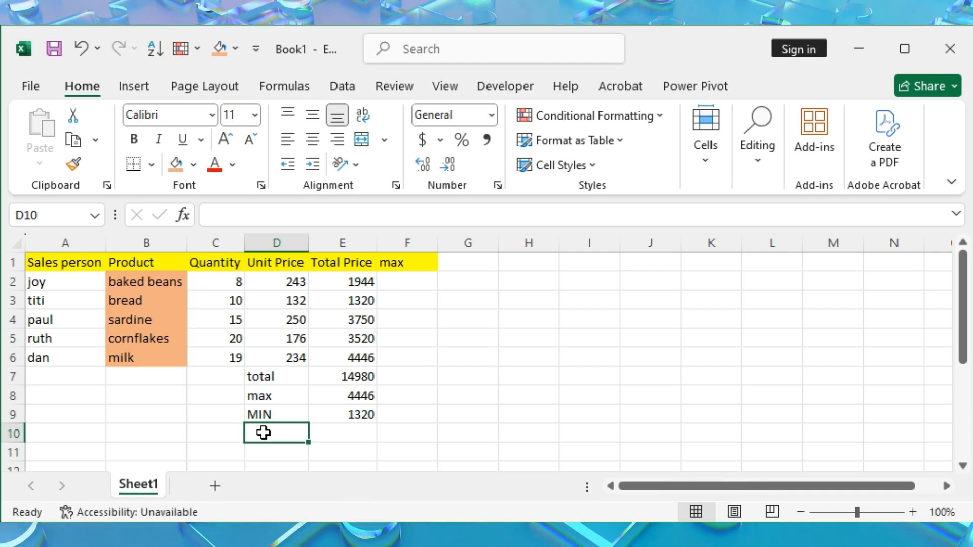
Label cell D10 "AVG" and calculate the average total price in E10 with the AVERAGE function over E2:E6
type("A")
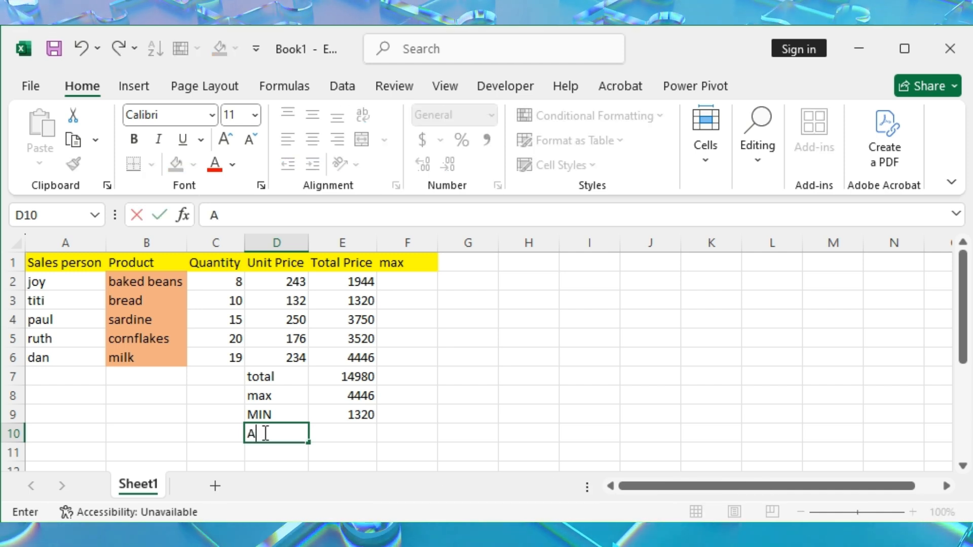
type("VG")
key("Tab")
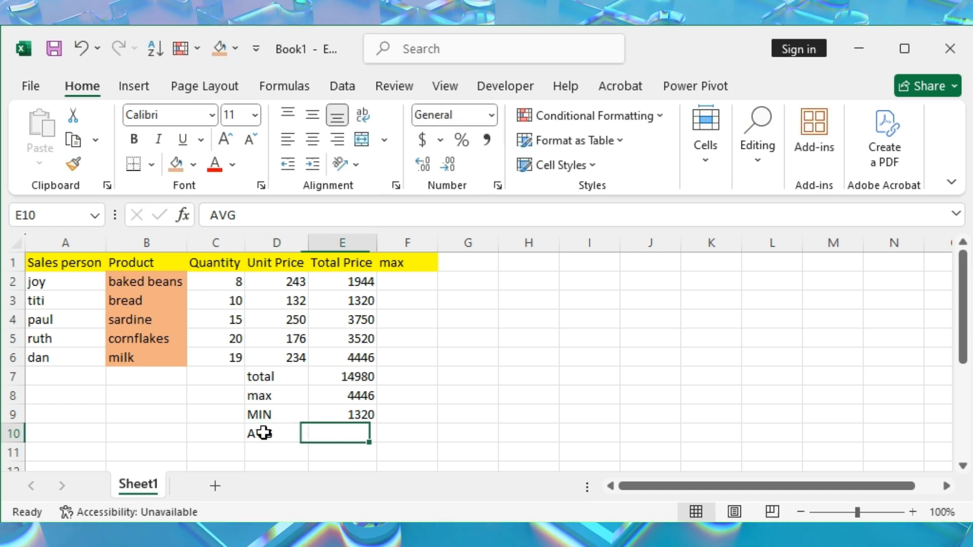
type("=AVERAGE(")
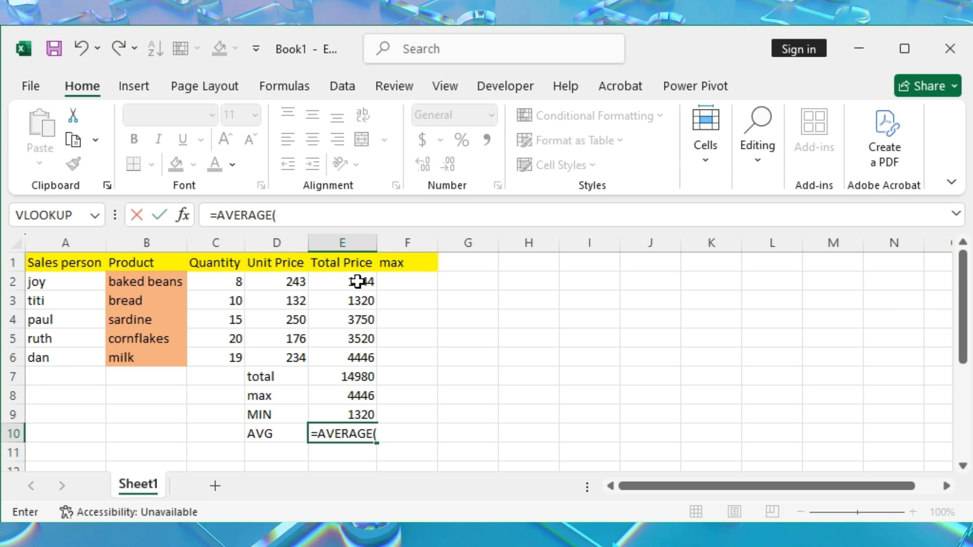
left_click_drag(355, 281, 361, 348)
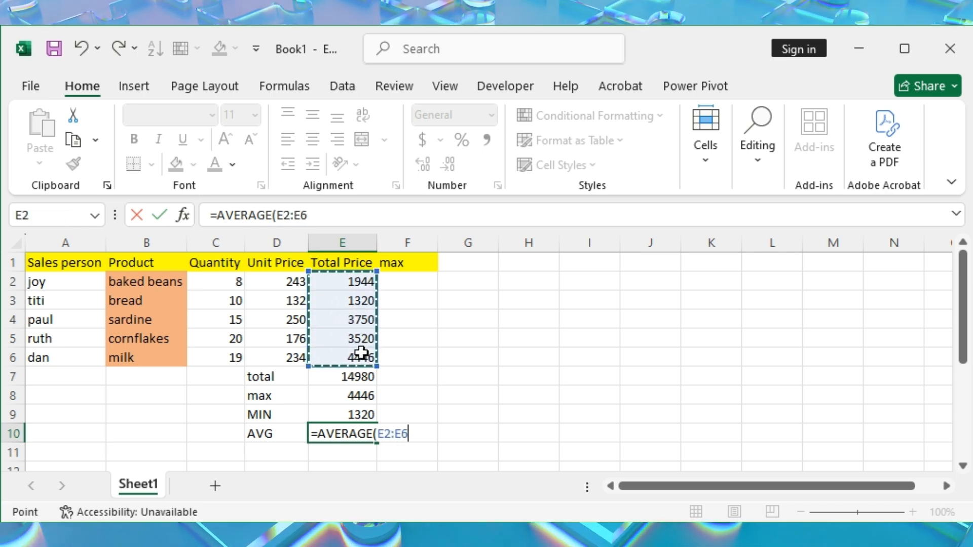
key("Return")
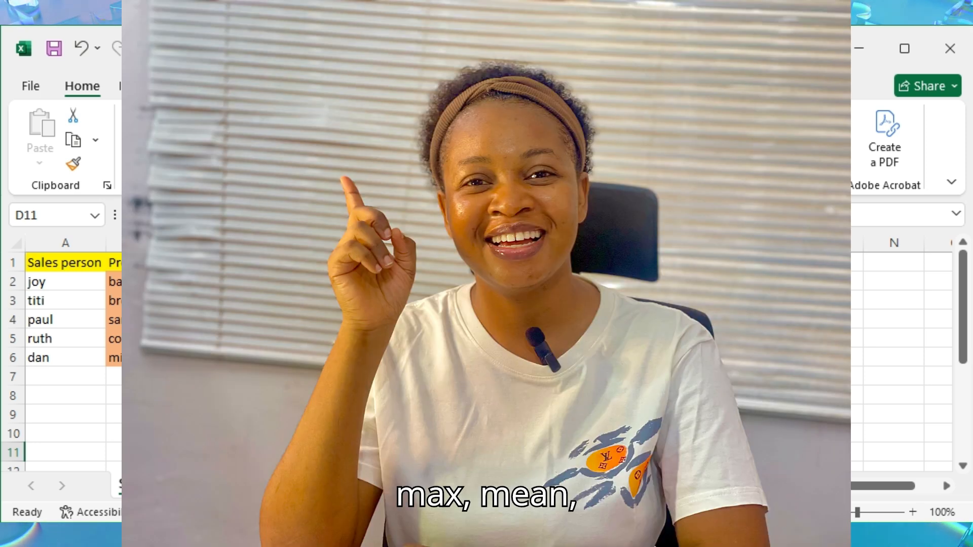
Fill the summary label cells D7:D10 with light gold
left_click_drag(273, 377, 273, 434)
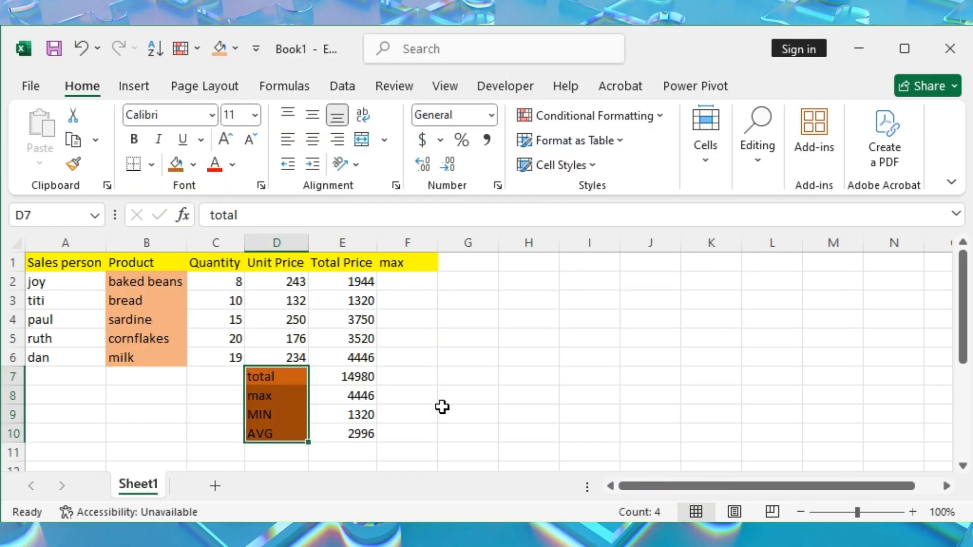
left_click(193, 164)
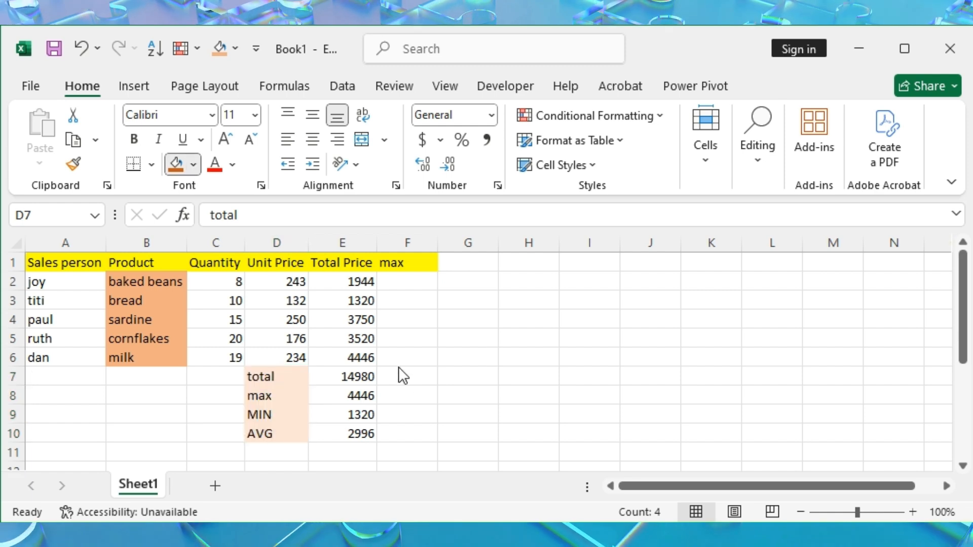
left_click(369, 343)
left_click(509, 413)
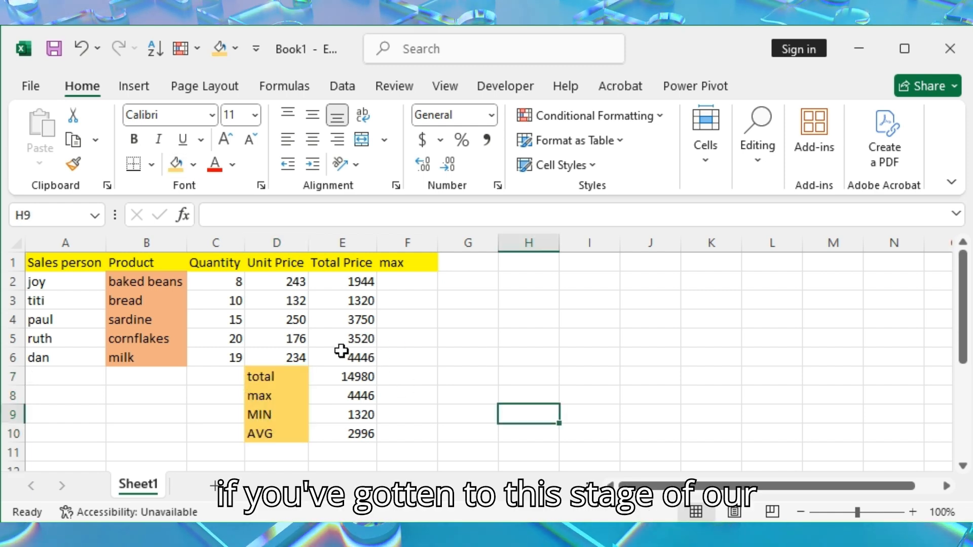